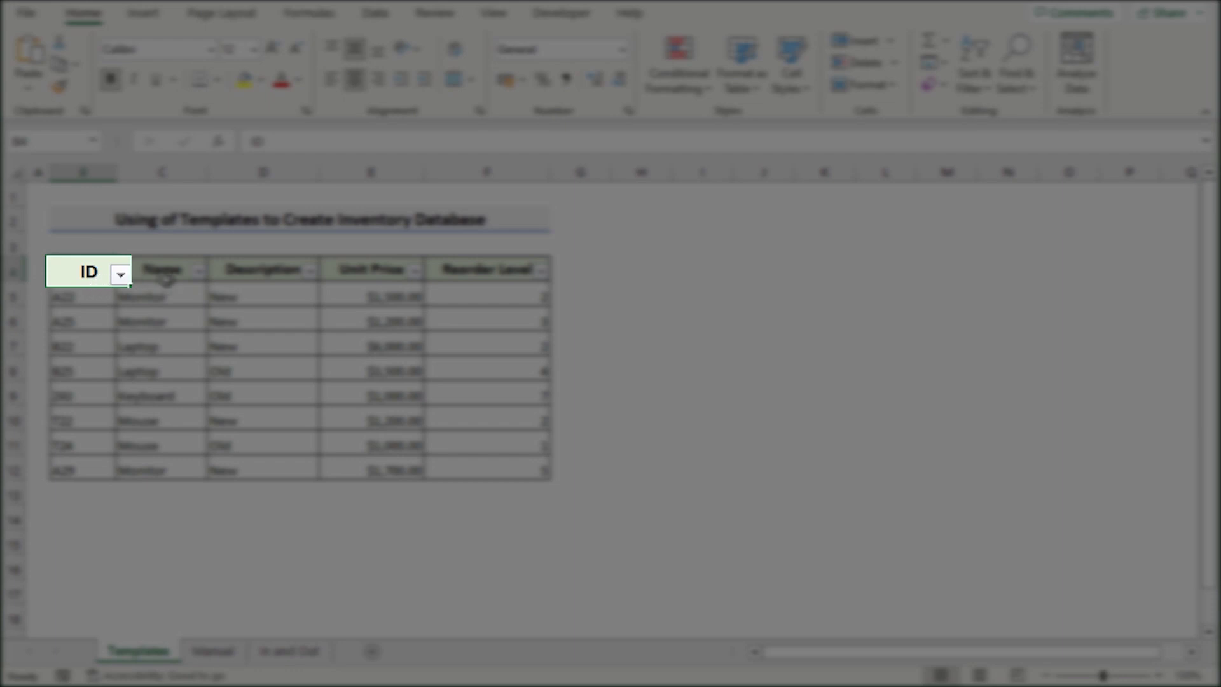
# Examine the ID, Name, Description, Unit Price and Reorder Level columns of the inventory table on the Templates sheet.
pyautogui.click(171, 280)
pyautogui.click(287, 280)
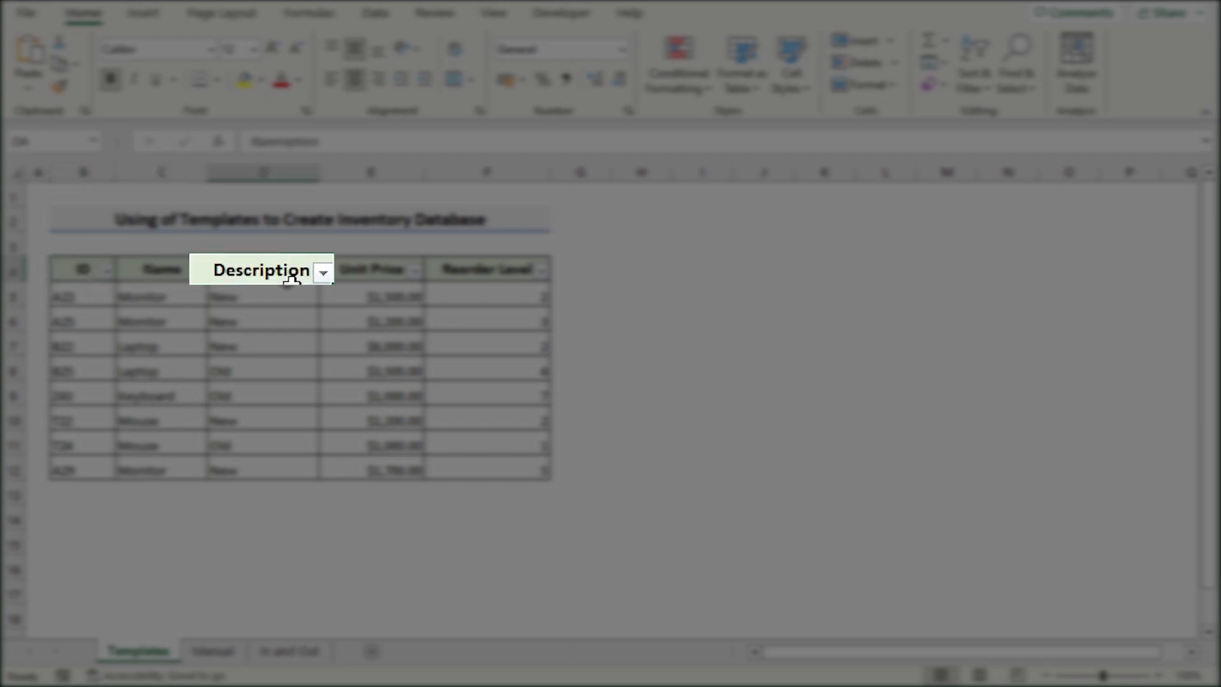
pyautogui.click(366, 275)
pyautogui.click(467, 274)
pyautogui.click(91, 173)
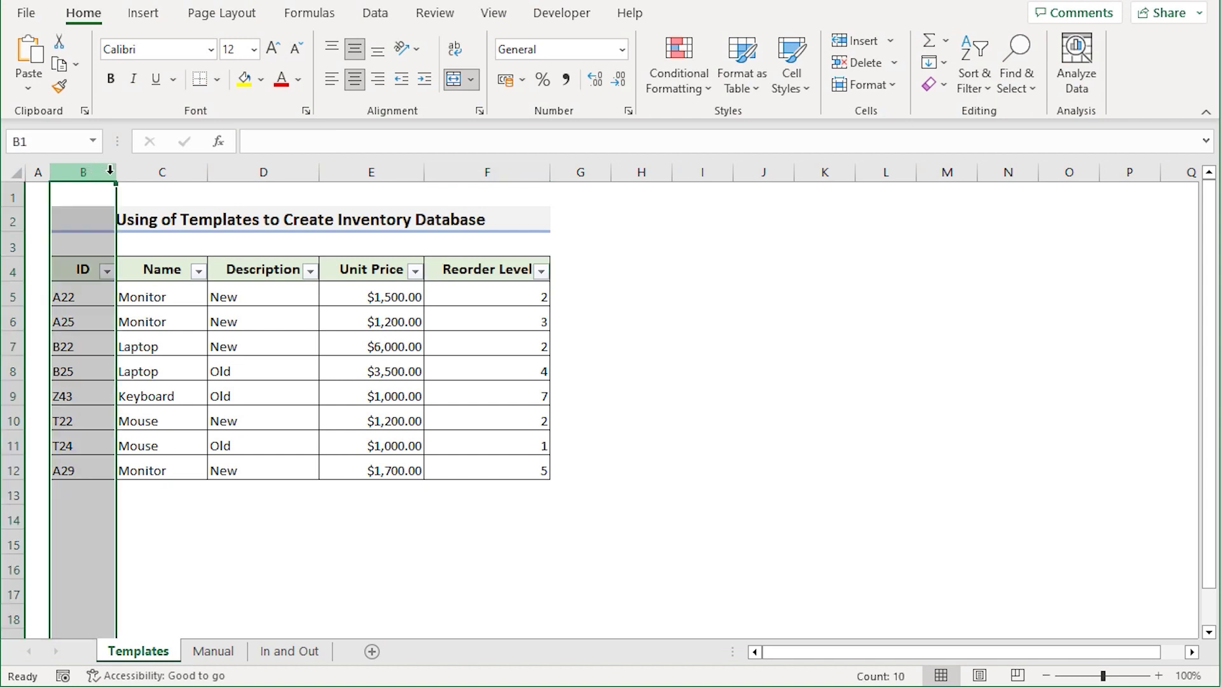
pyautogui.click(162, 172)
pyautogui.click(263, 172)
pyautogui.click(370, 172)
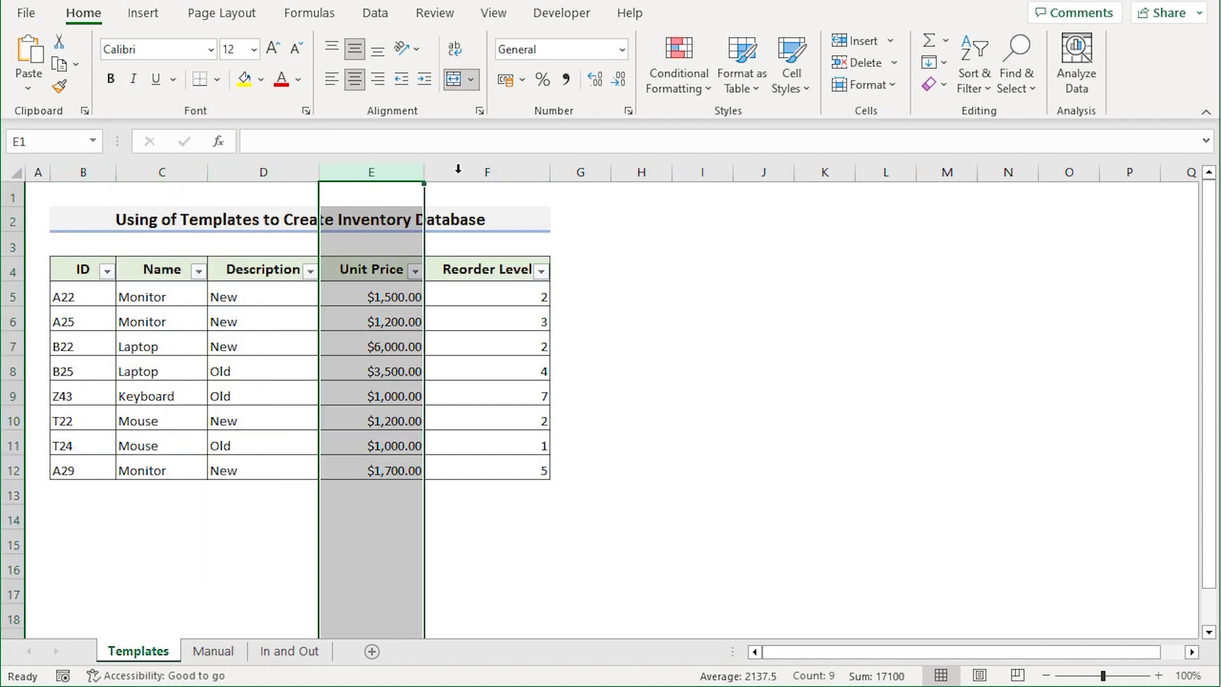
pyautogui.click(479, 171)
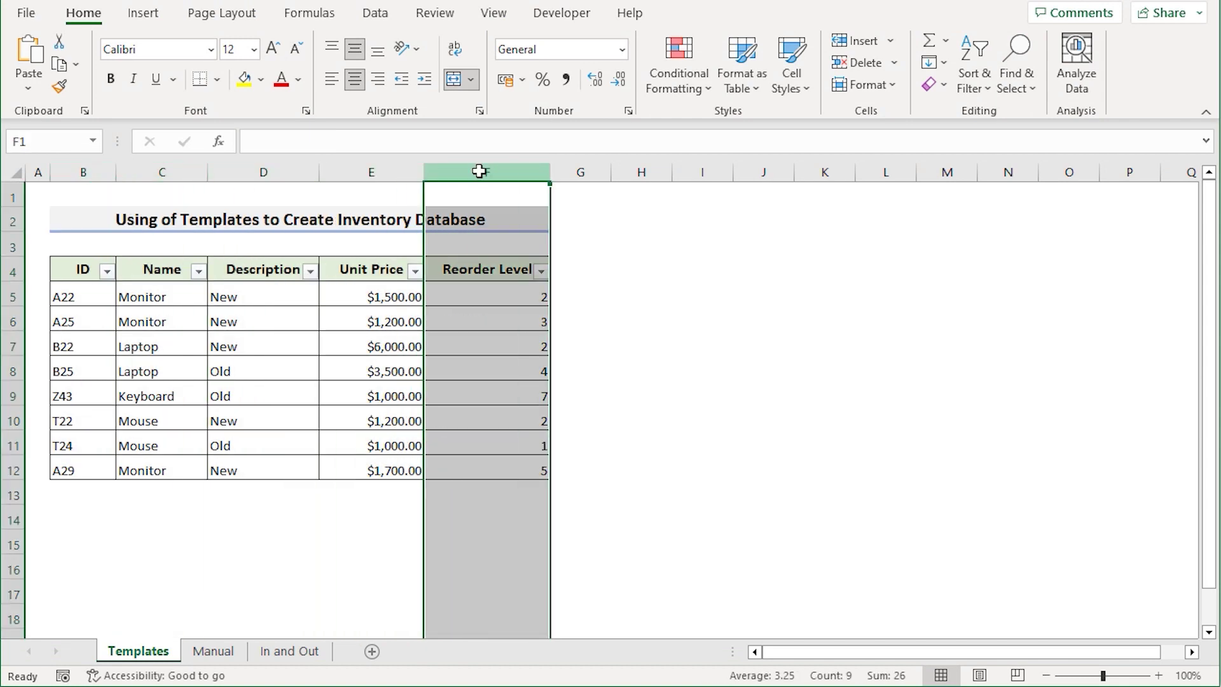
pyautogui.click(60, 274)
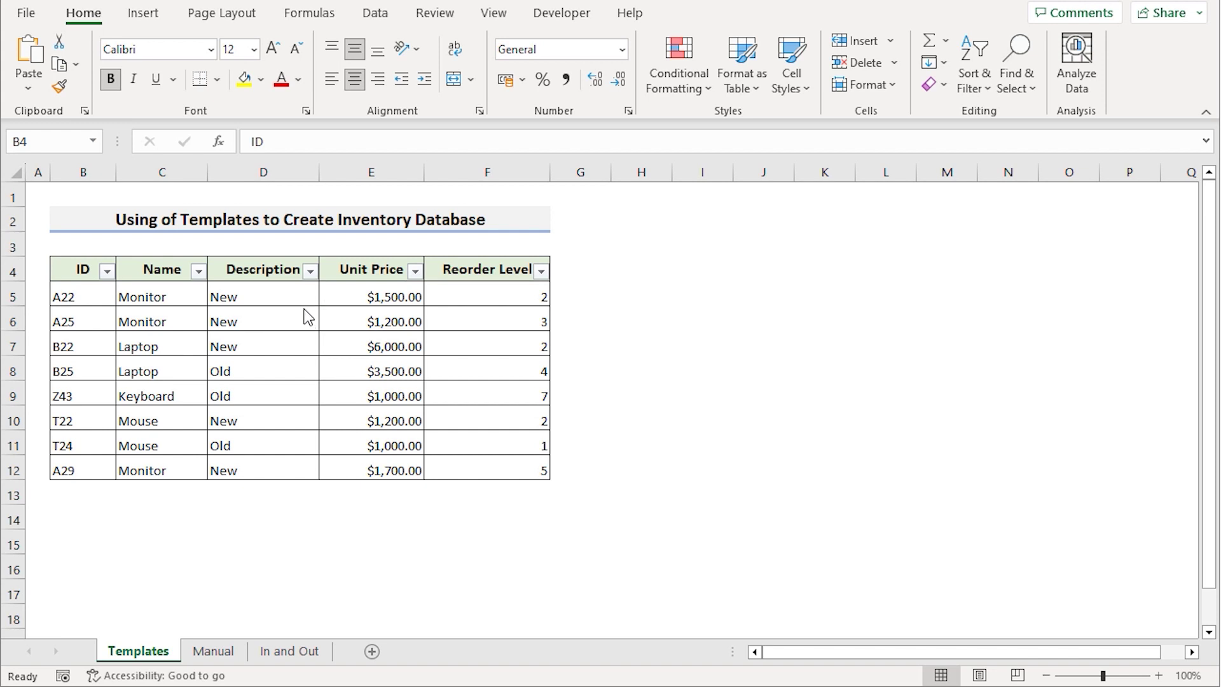
# Search the online templates for "Inventory lists" and create a new workbook from the green Inventory list template.
pyautogui.click(27, 14)
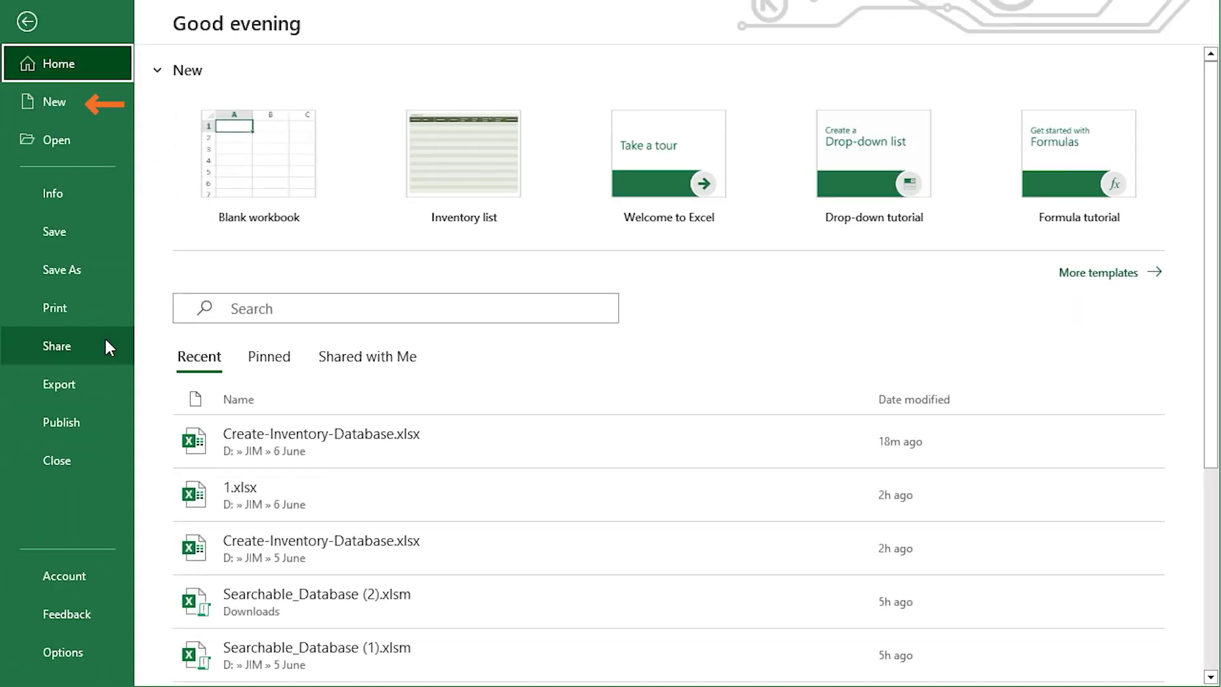
pyautogui.click(80, 102)
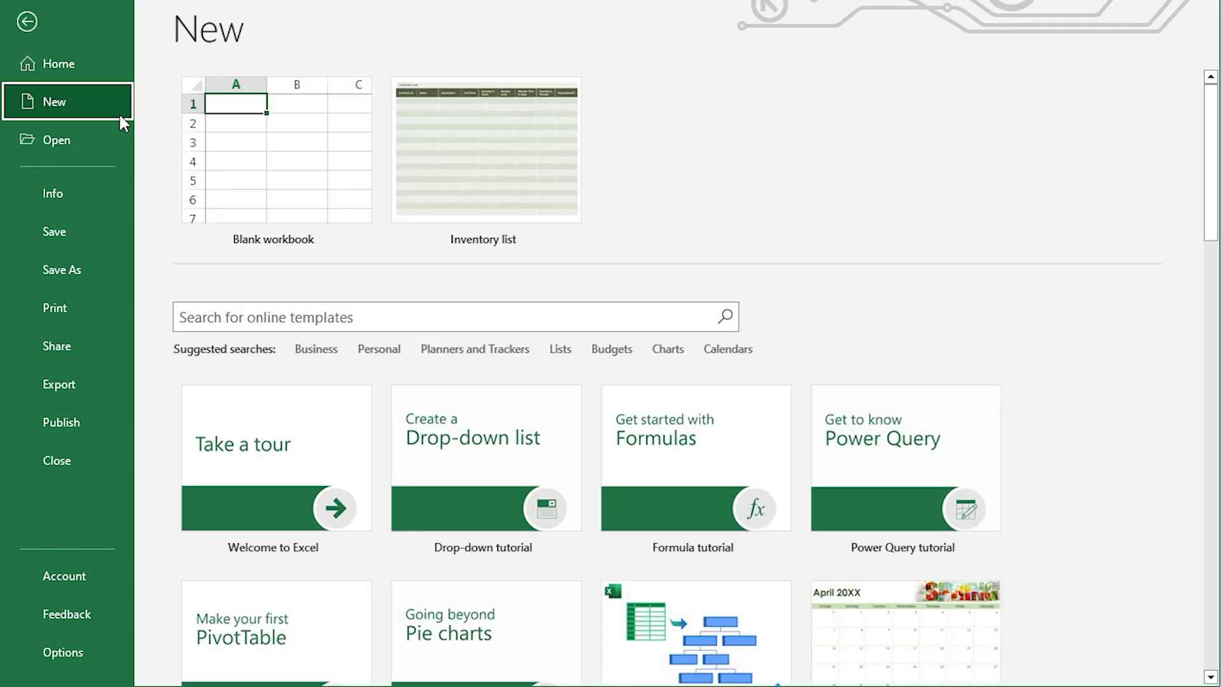
pyautogui.click(339, 317)
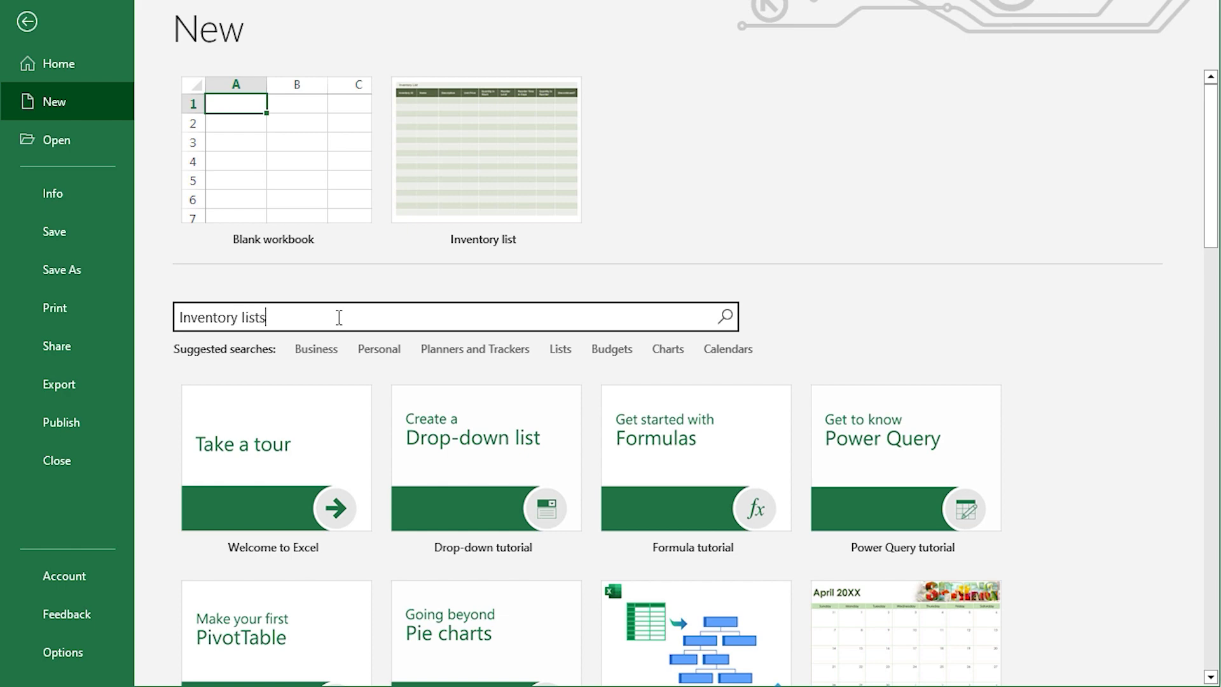
pyautogui.click(724, 316)
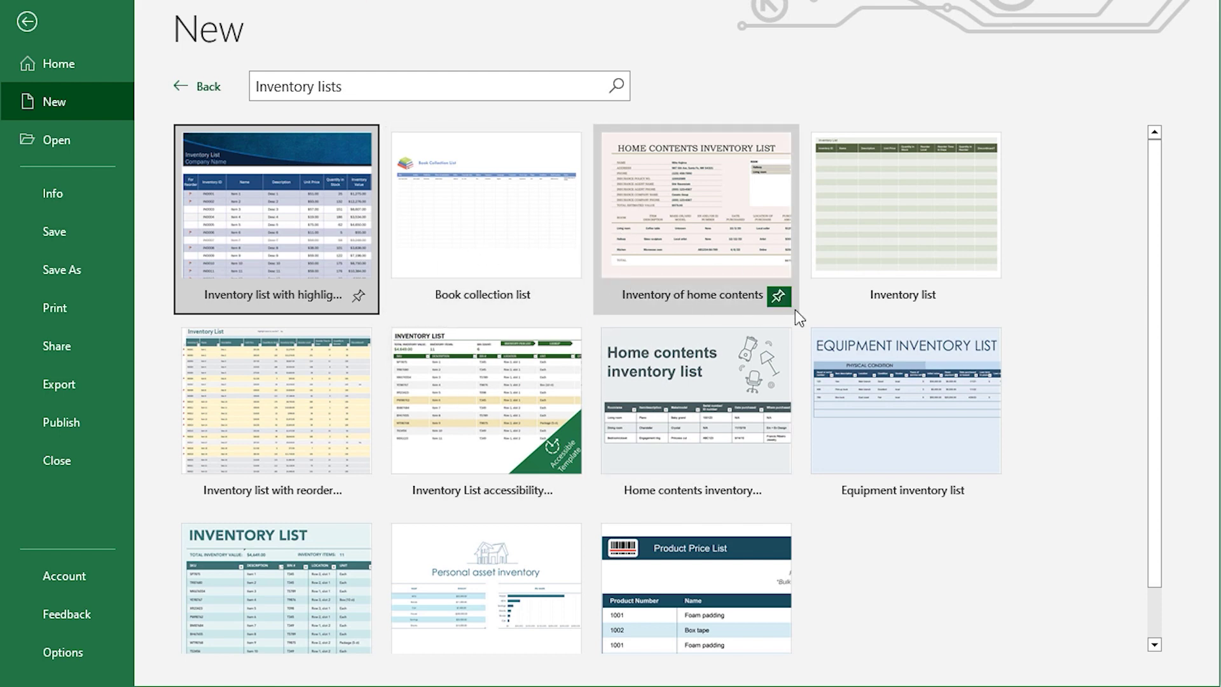
pyautogui.click(930, 272)
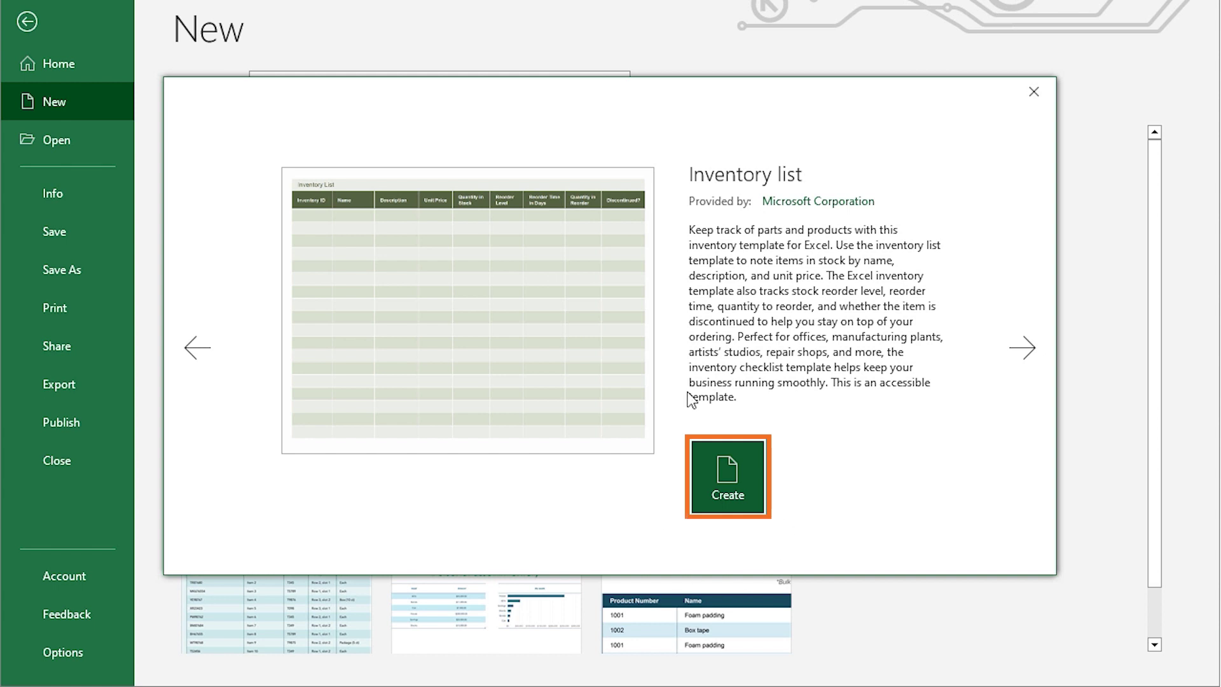
pyautogui.click(734, 481)
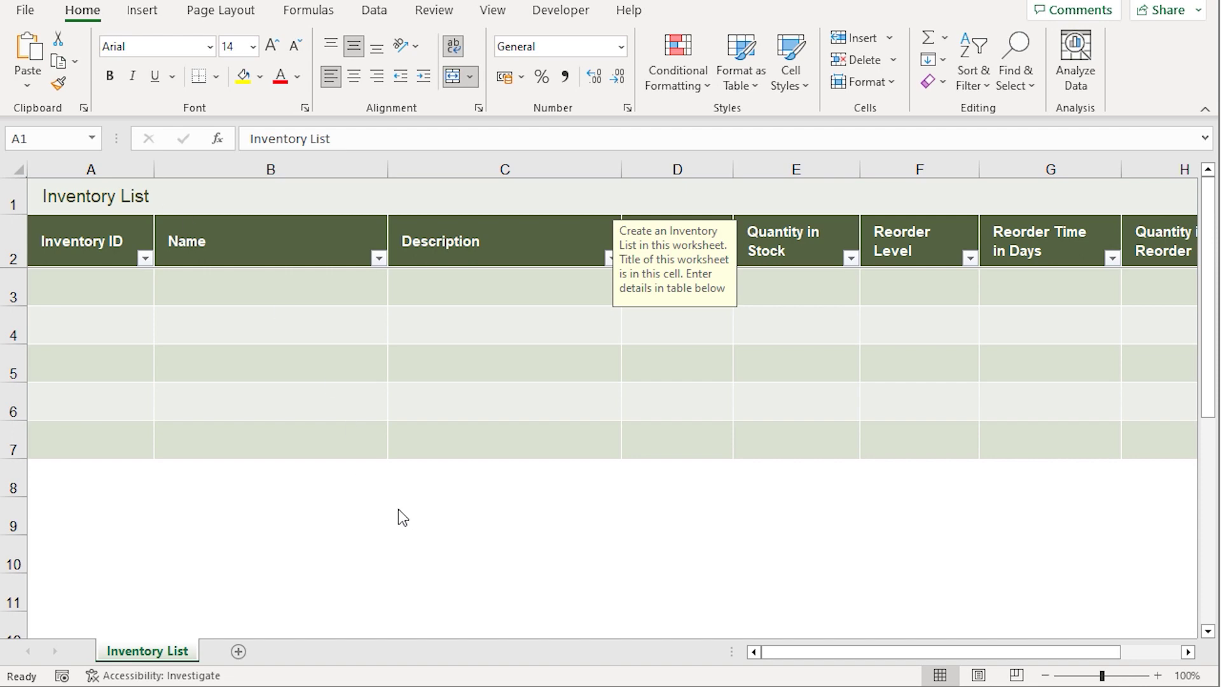
# Look over the template's Inventory ID, Name, Description and Unit Price headings.
pyautogui.click(333, 478)
pyautogui.click(98, 256)
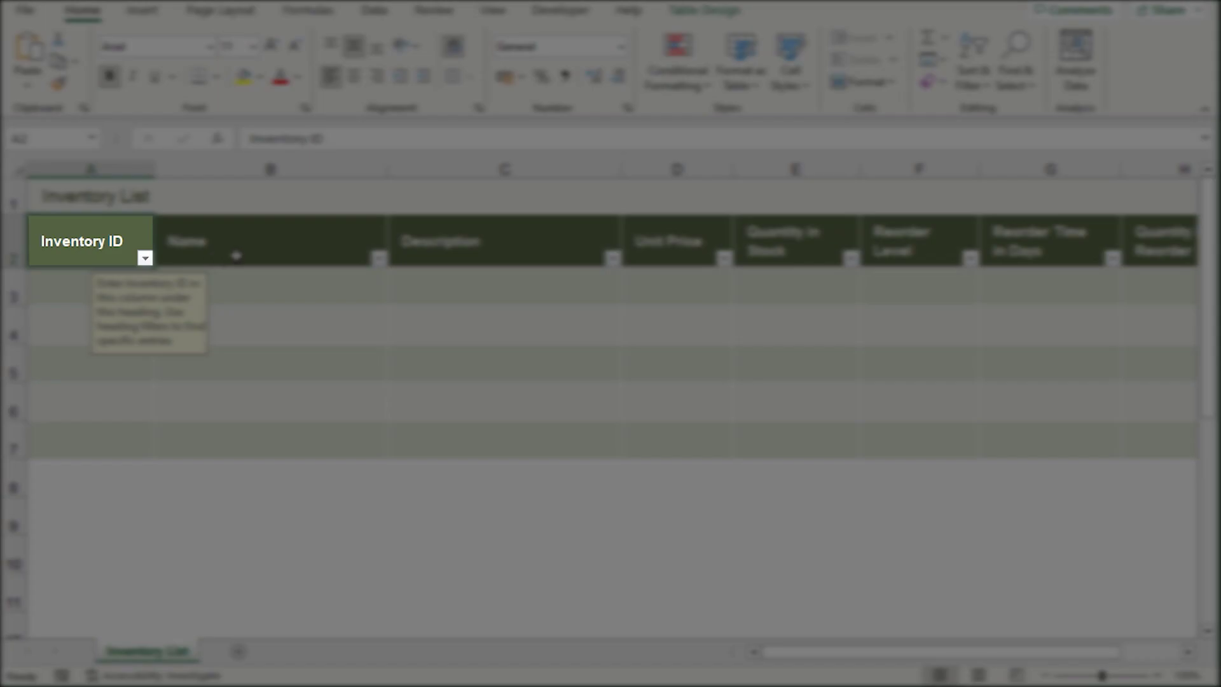
pyautogui.click(273, 261)
pyautogui.click(586, 261)
pyautogui.click(710, 254)
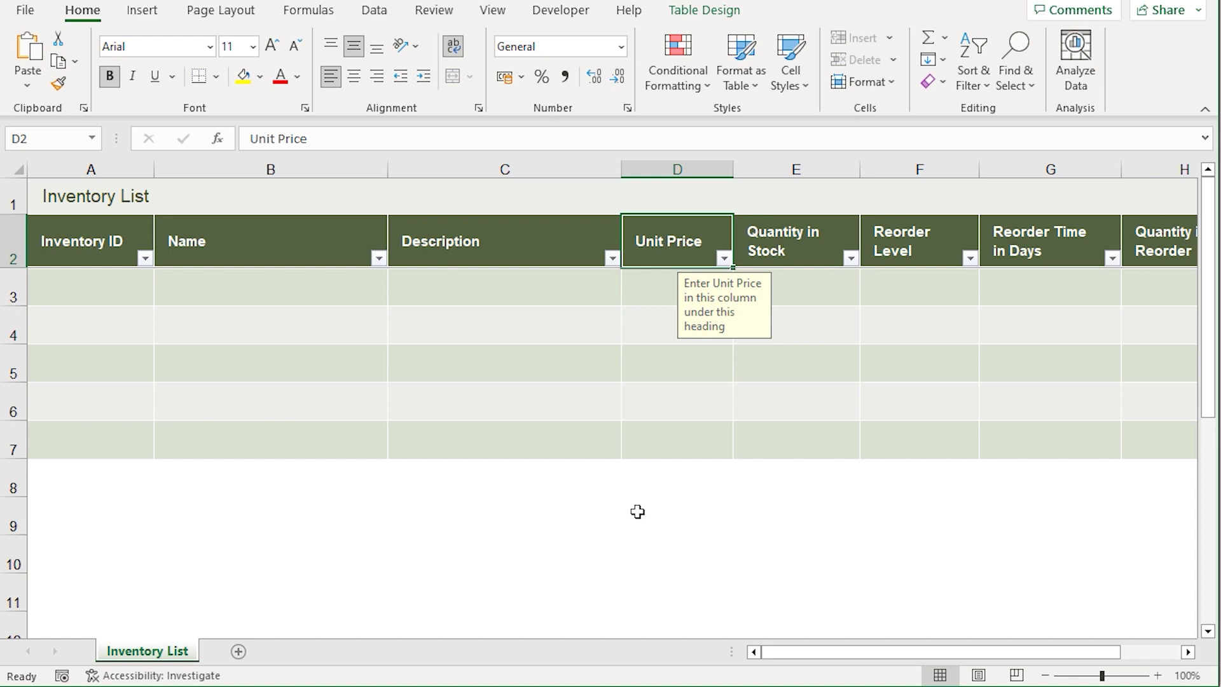
# Delete the Quantity in Stock column from the inventory list.
pyautogui.moveTo(764, 645); pyautogui.dragTo(828, 647)
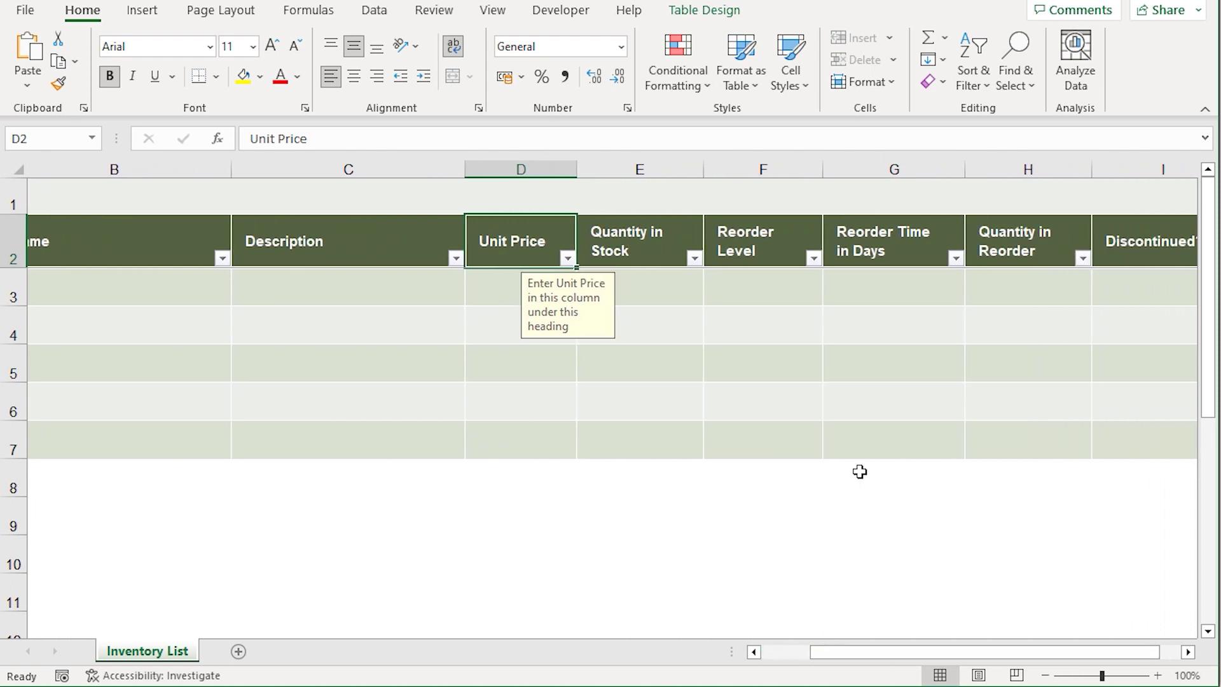
pyautogui.click(643, 160)
pyautogui.rightClick(647, 163)
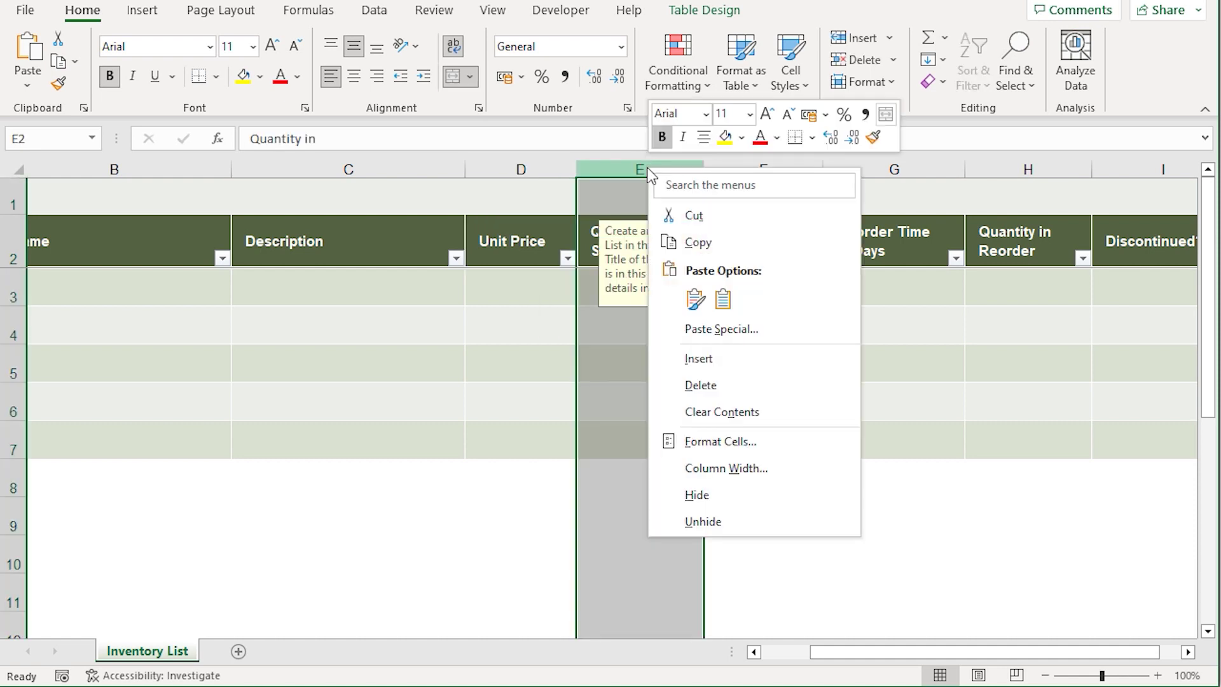
pyautogui.click(721, 380)
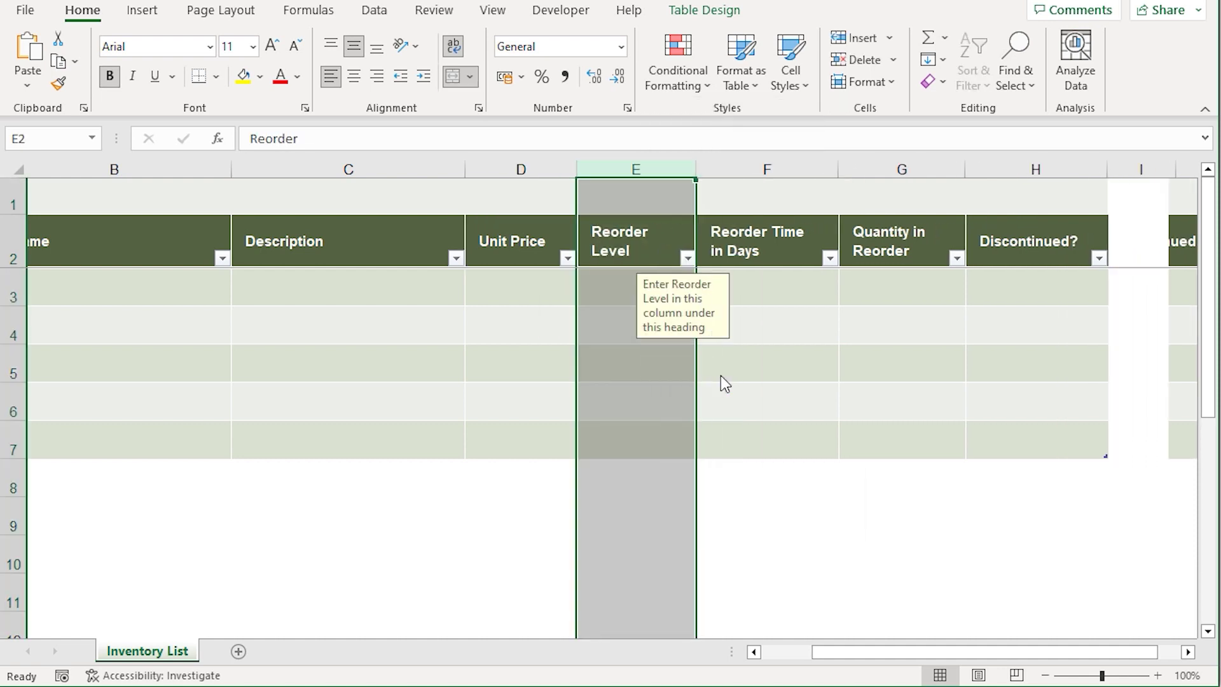
# Delete the Reorder Time in Days, Quantity in Reorder and Discontinued? columns together.
pyautogui.click(771, 161)
pyautogui.keyDown('shift'); pyautogui.click(1008, 166); pyautogui.keyUp('shift')
pyautogui.rightClick(1009, 166)
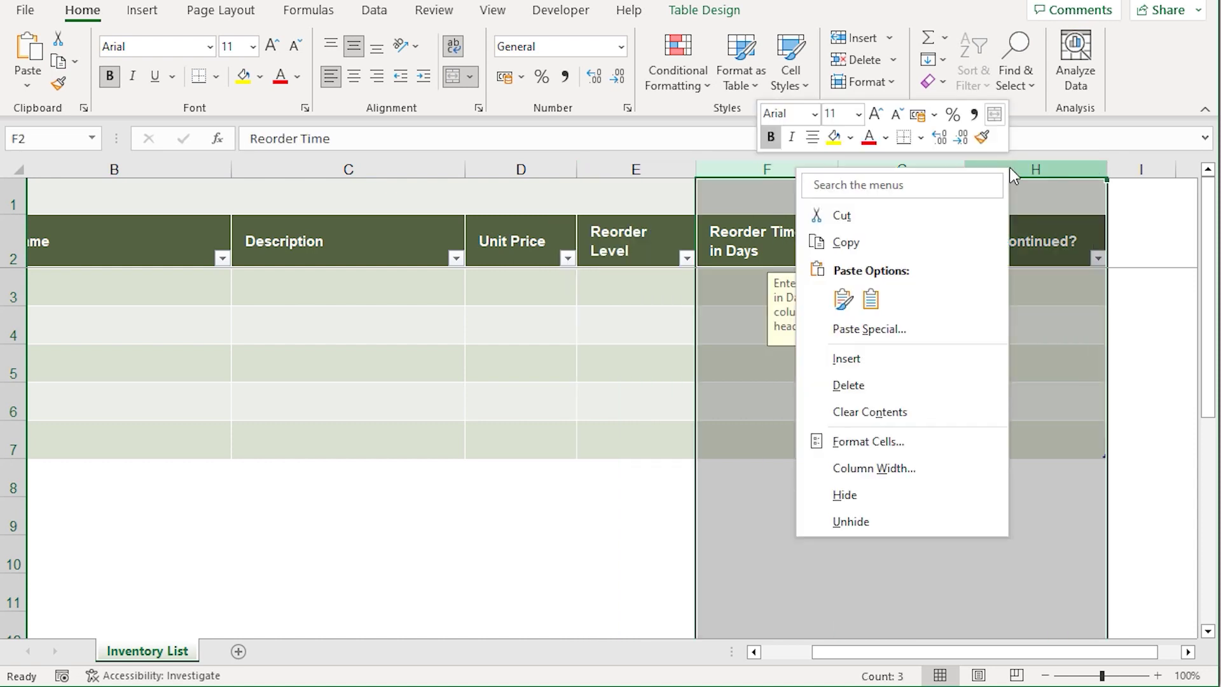
pyautogui.click(910, 384)
pyautogui.moveTo(837, 655); pyautogui.dragTo(687, 639)
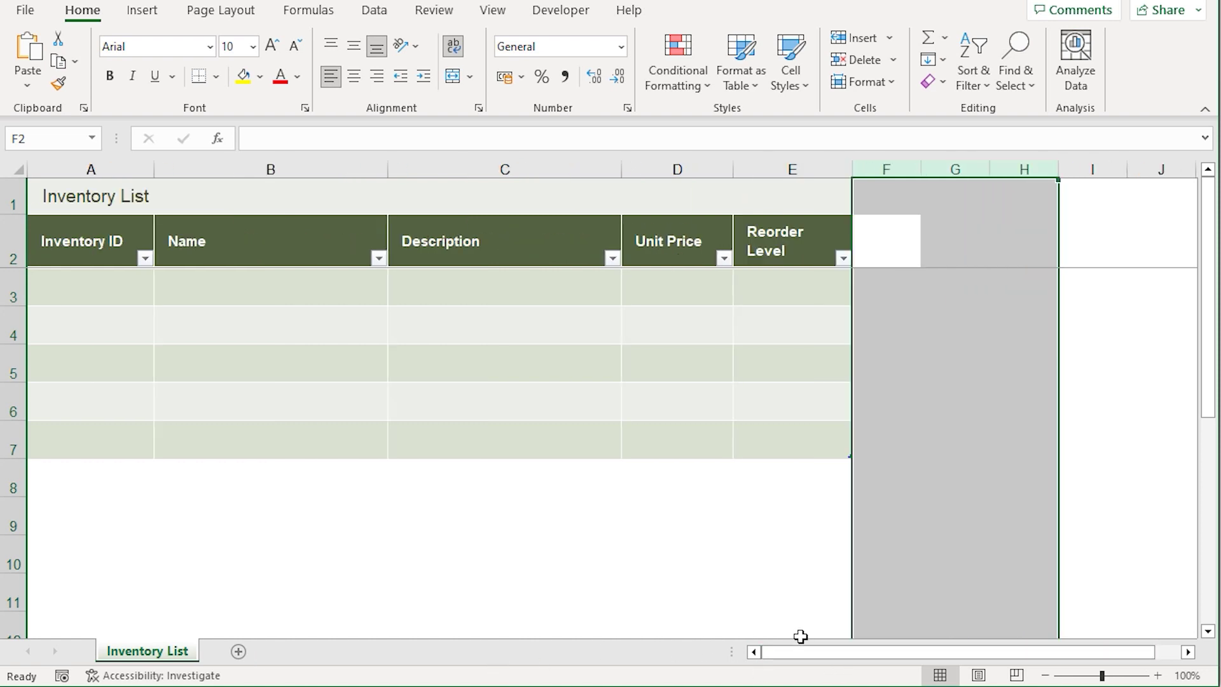
pyautogui.click(602, 488)
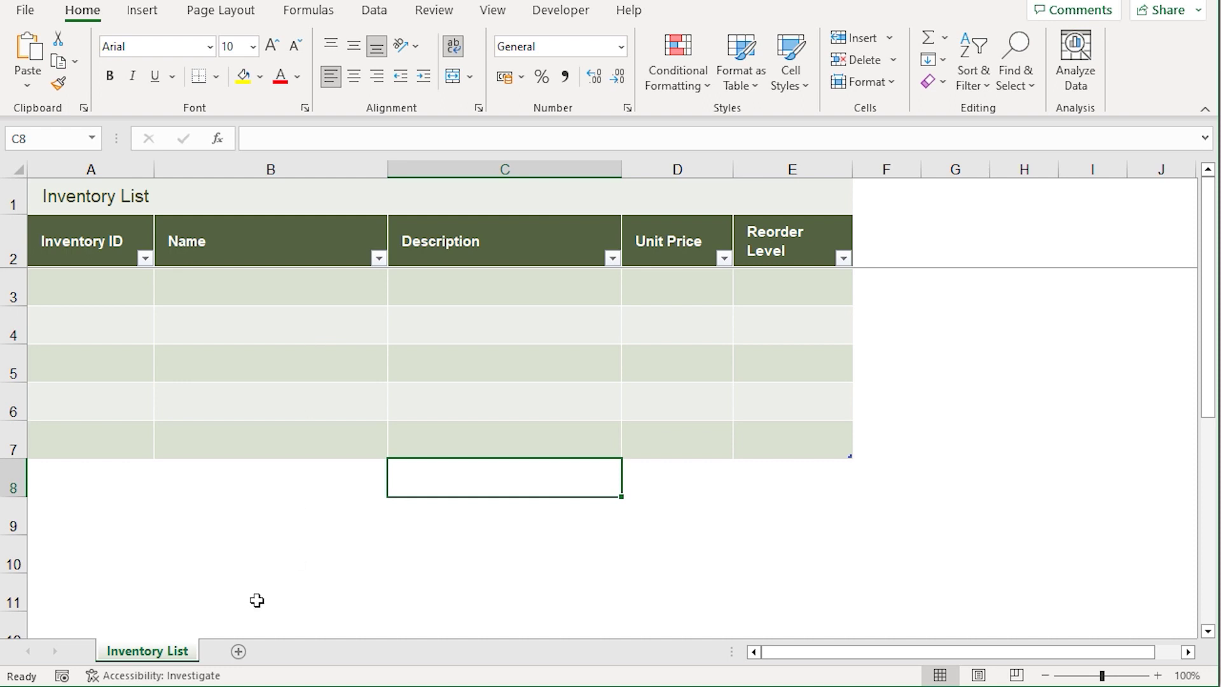
# Create a copy of the Inventory List sheet in the workbook 1.xlsx, placed before the Templates sheet.
pyautogui.rightClick(171, 658)
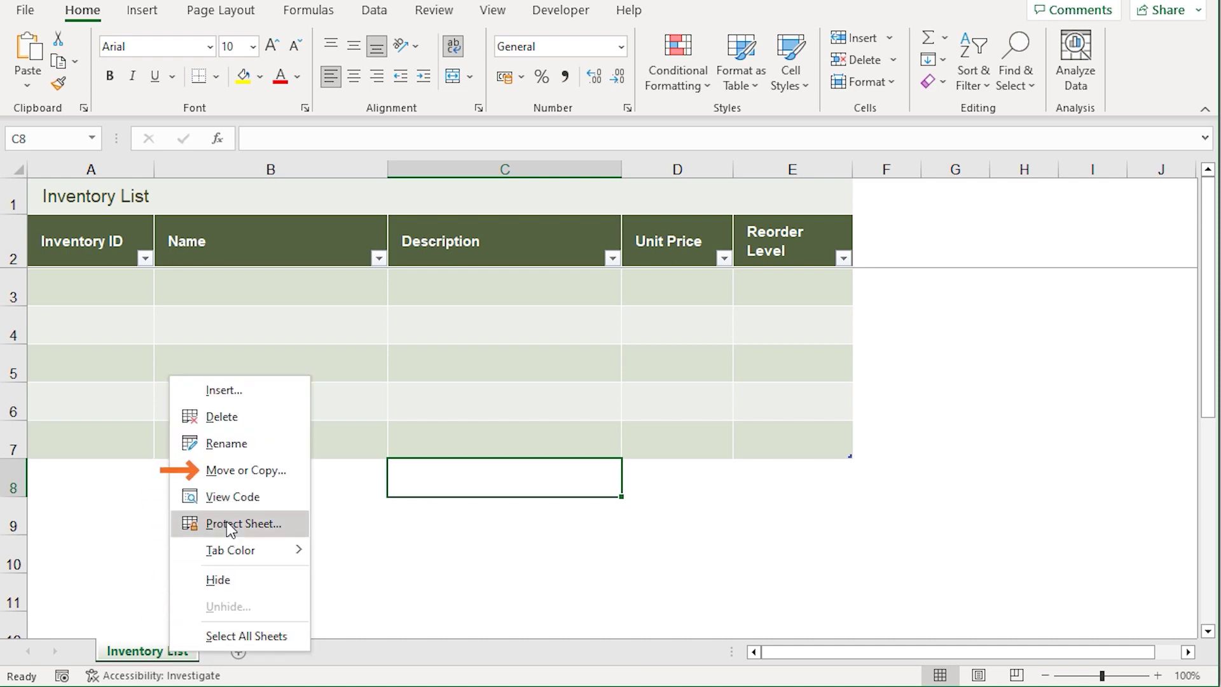
pyautogui.click(263, 474)
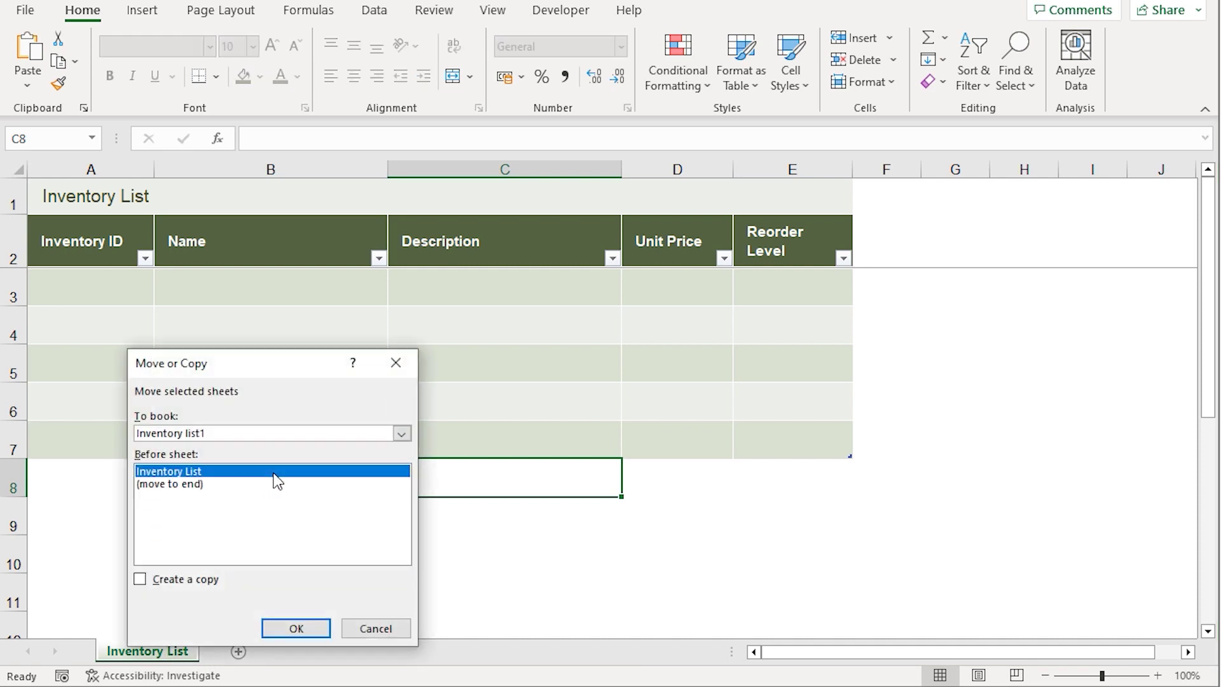
pyautogui.moveTo(296, 371); pyautogui.dragTo(1042, 219)
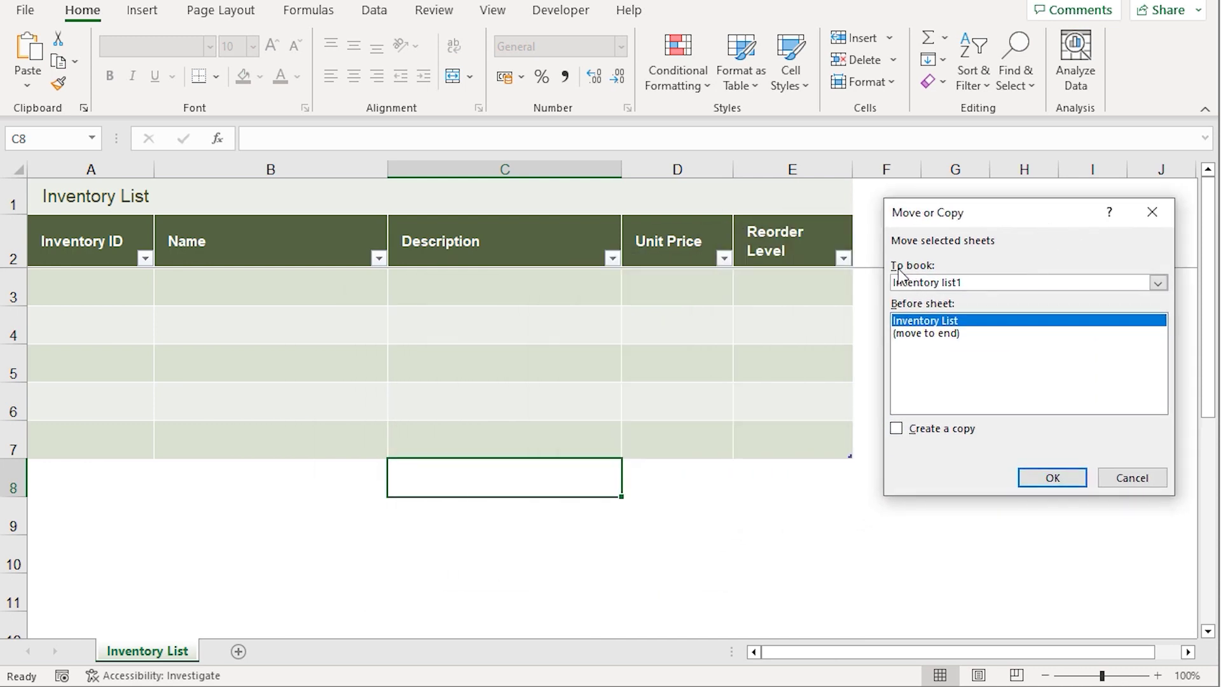
pyautogui.click(1158, 281)
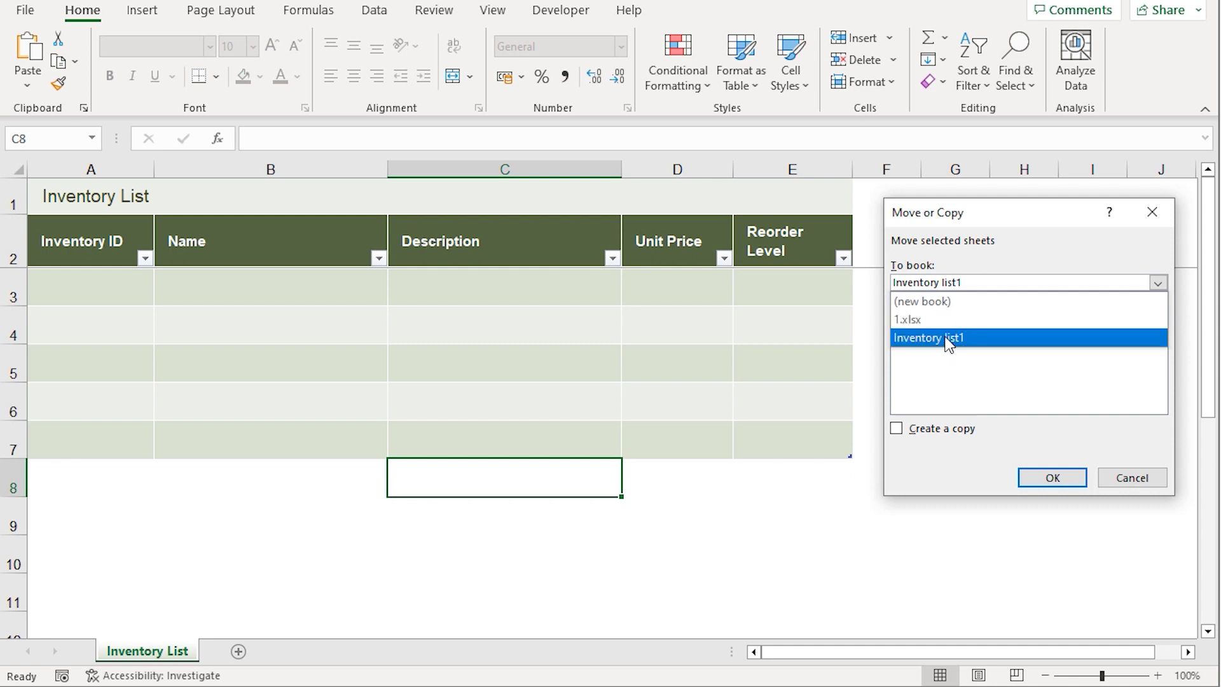
pyautogui.click(933, 320)
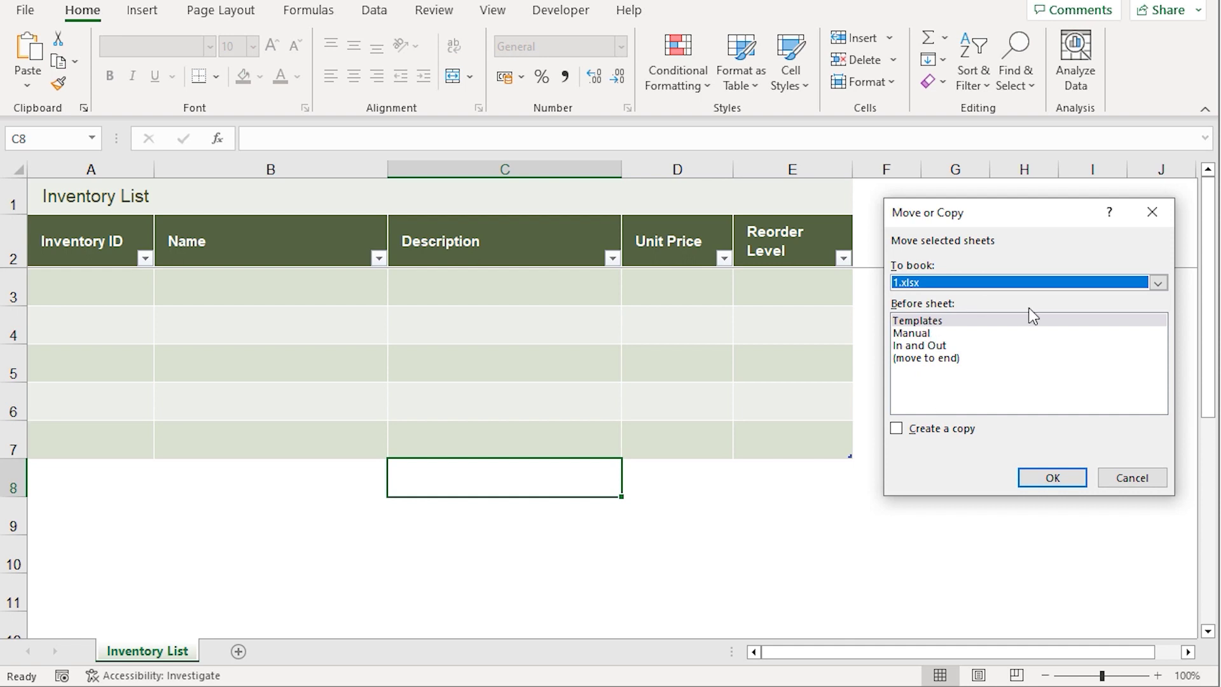
pyautogui.click(931, 323)
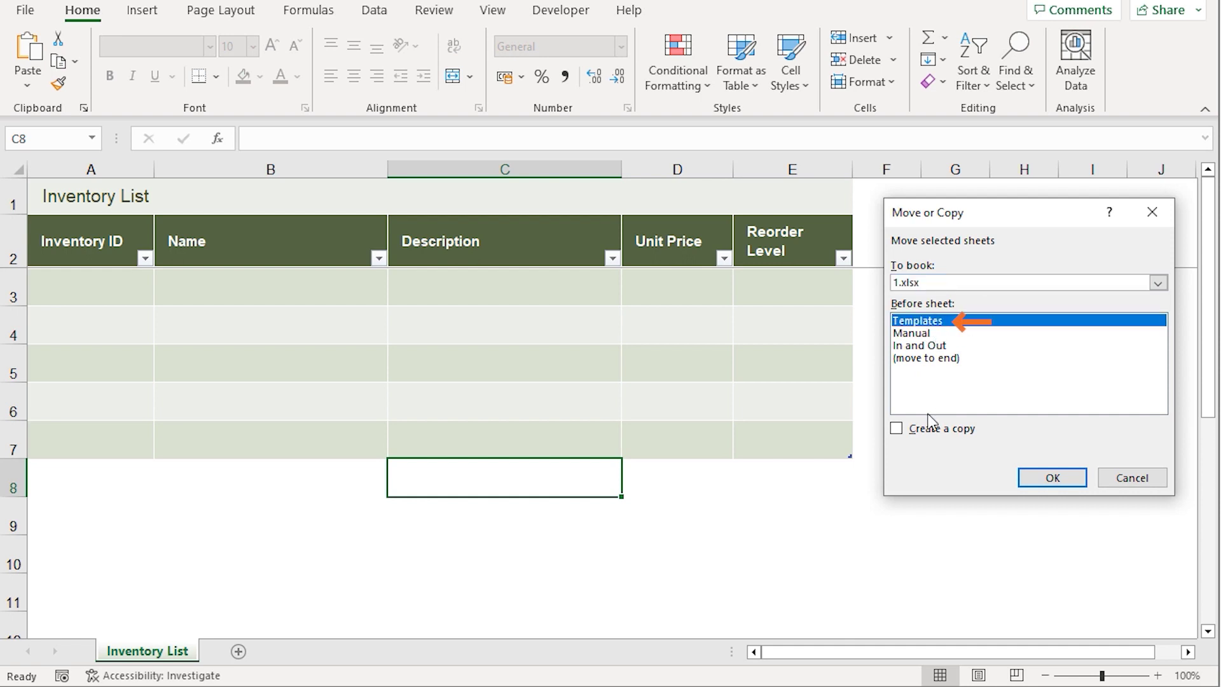
pyautogui.click(895, 429)
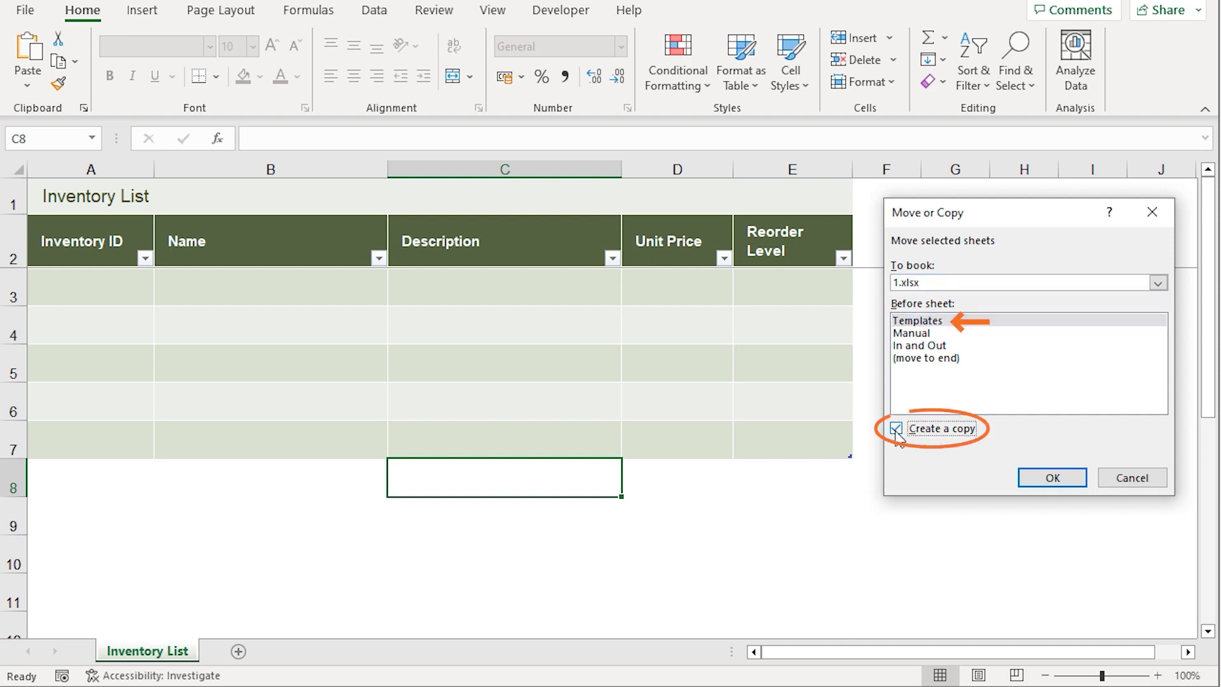
pyautogui.click(1074, 483)
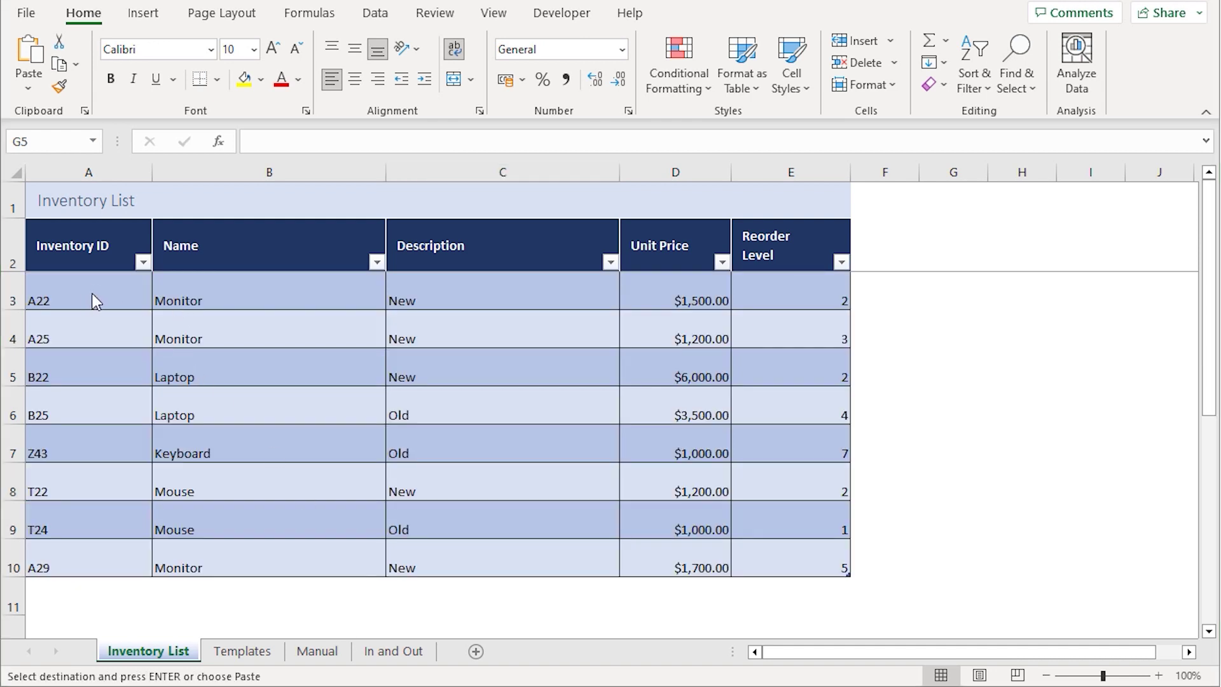
pyautogui.click(84, 296)
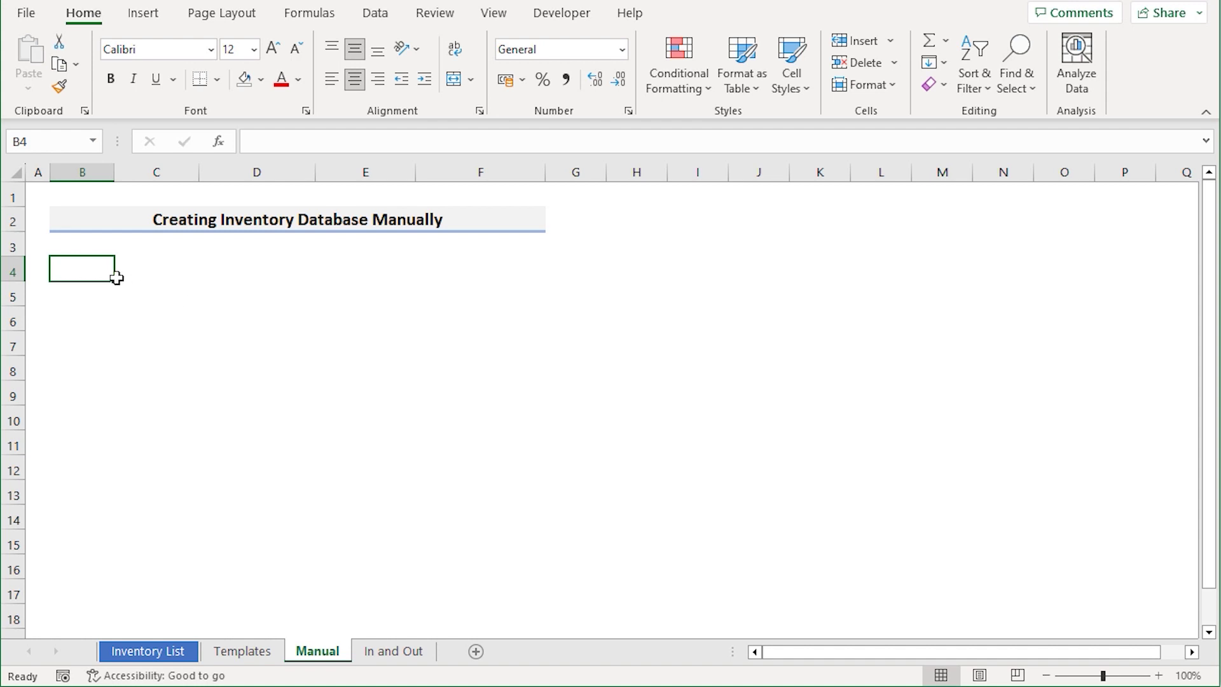
# Enter the headings ID, Name, Description, Unit Price and Reorder Level in cells B4 to F4 of the Manual sheet.
pyautogui.click(15, 272)
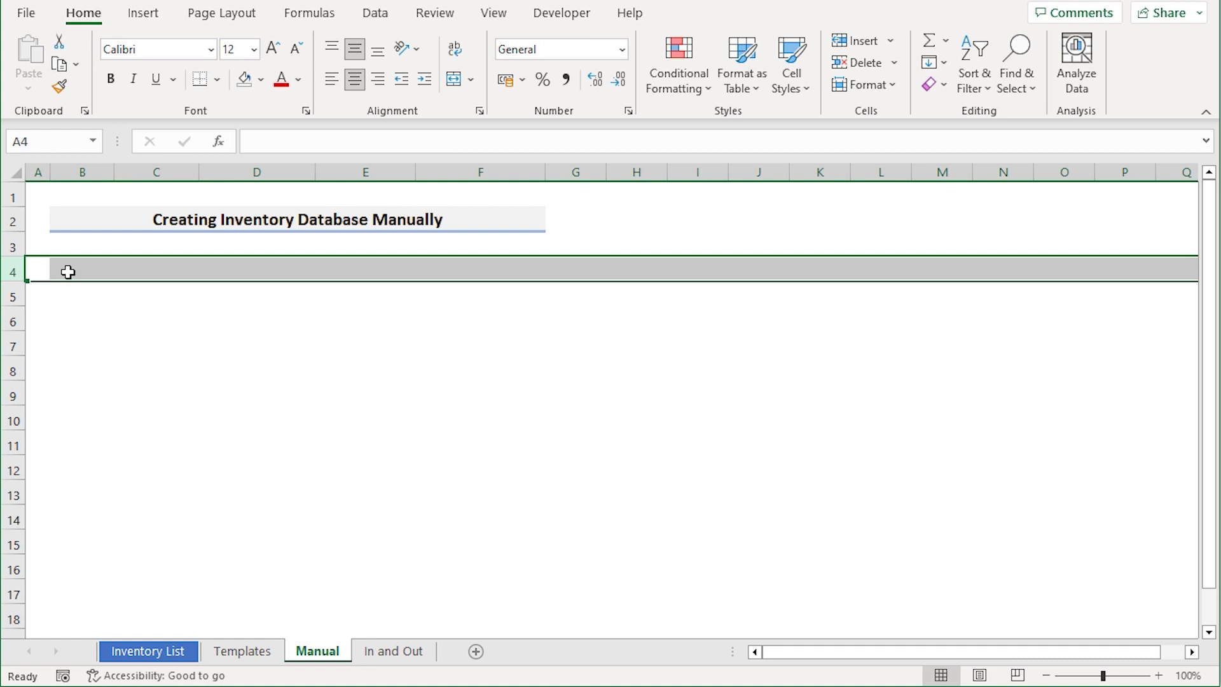
pyautogui.click(92, 268)
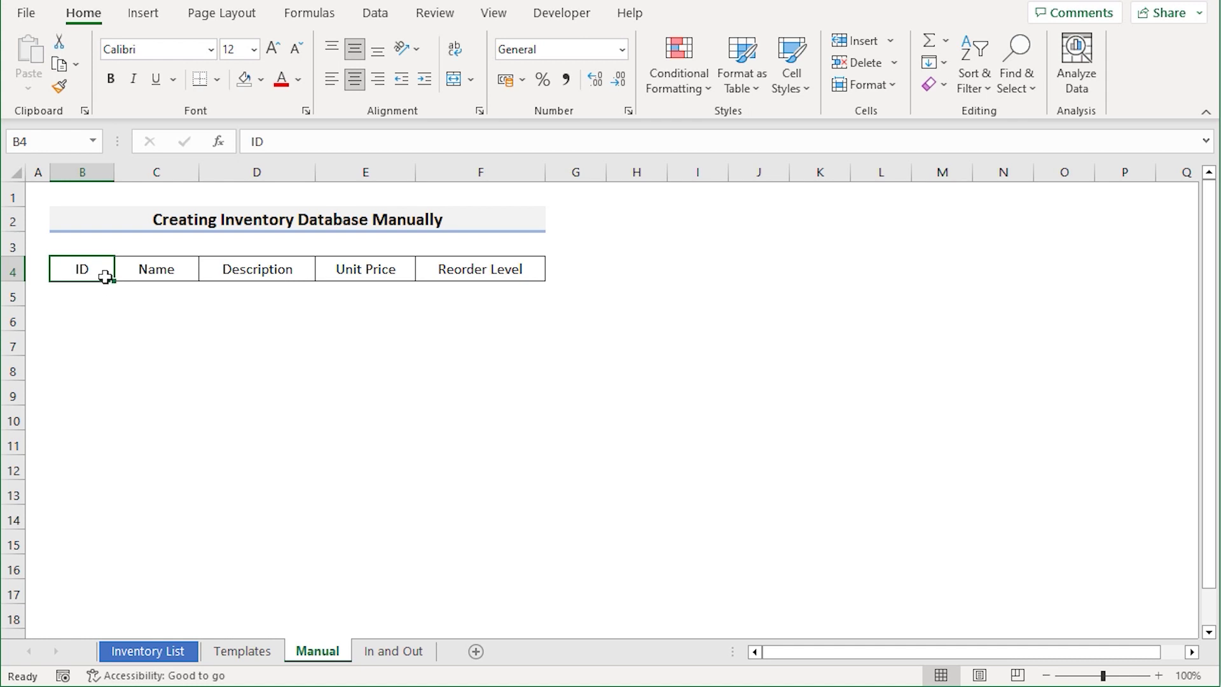
# Make the headings in B4:F4 bold and fill them with the lightest green theme color.
pyautogui.keyDown('shift'); pyautogui.click(433, 275); pyautogui.keyUp('shift')
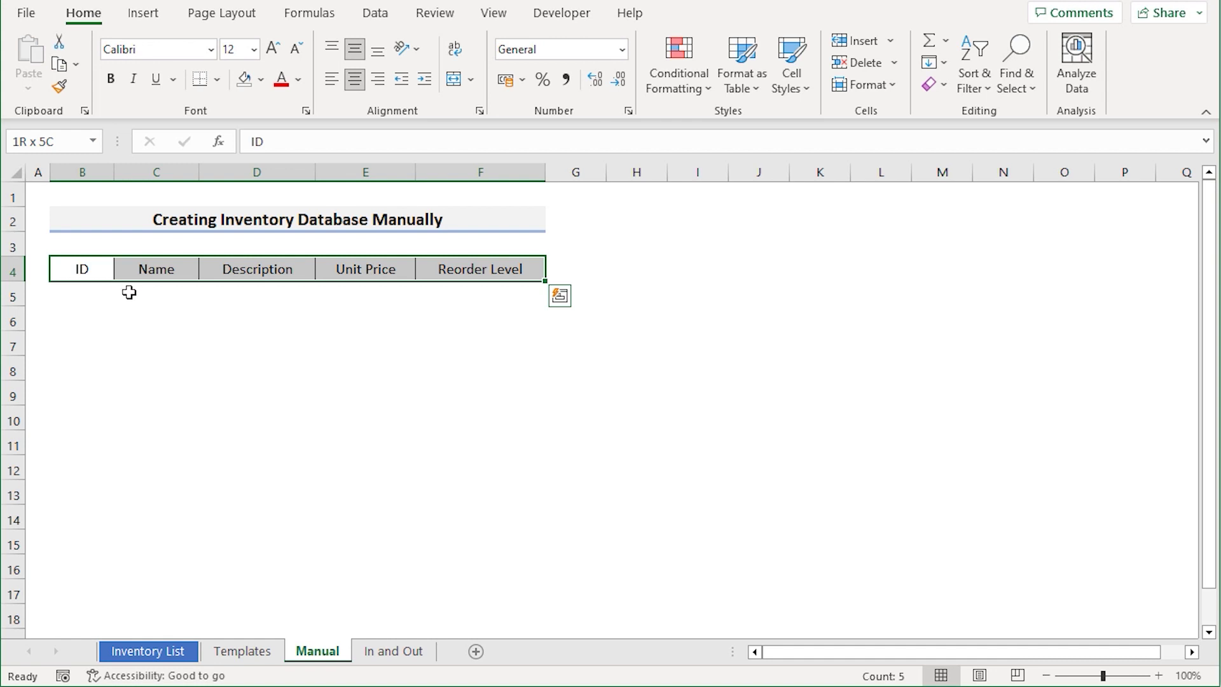
pyautogui.click(113, 82)
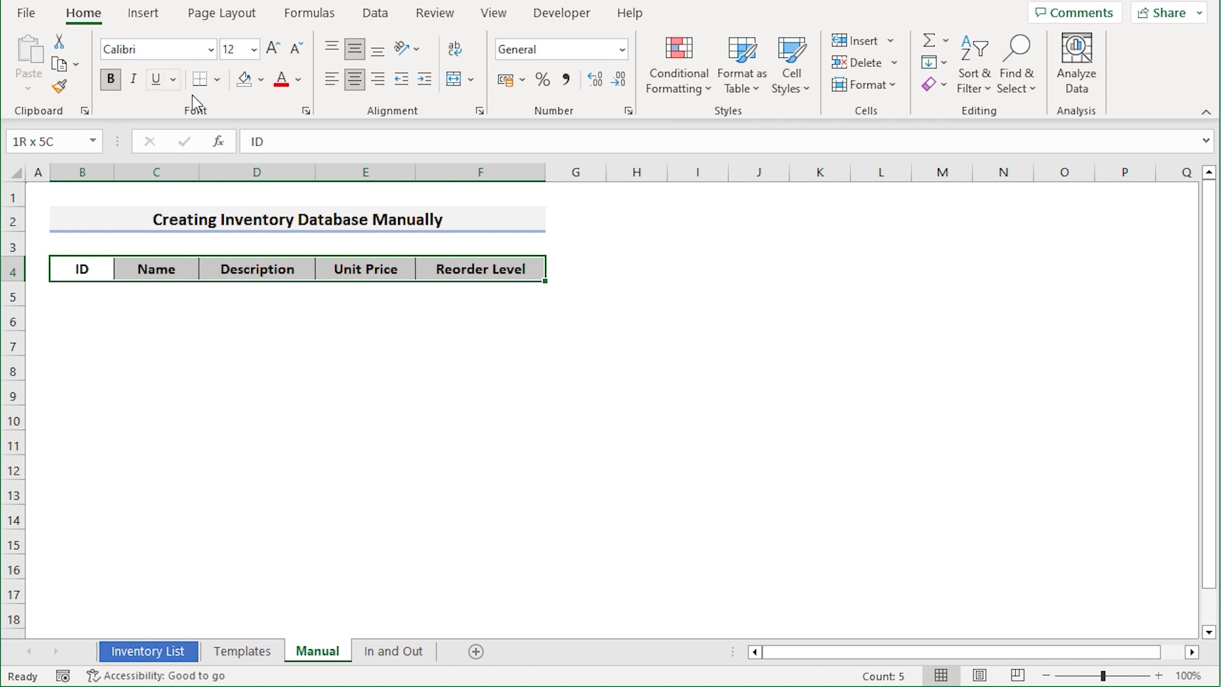
pyautogui.click(261, 80)
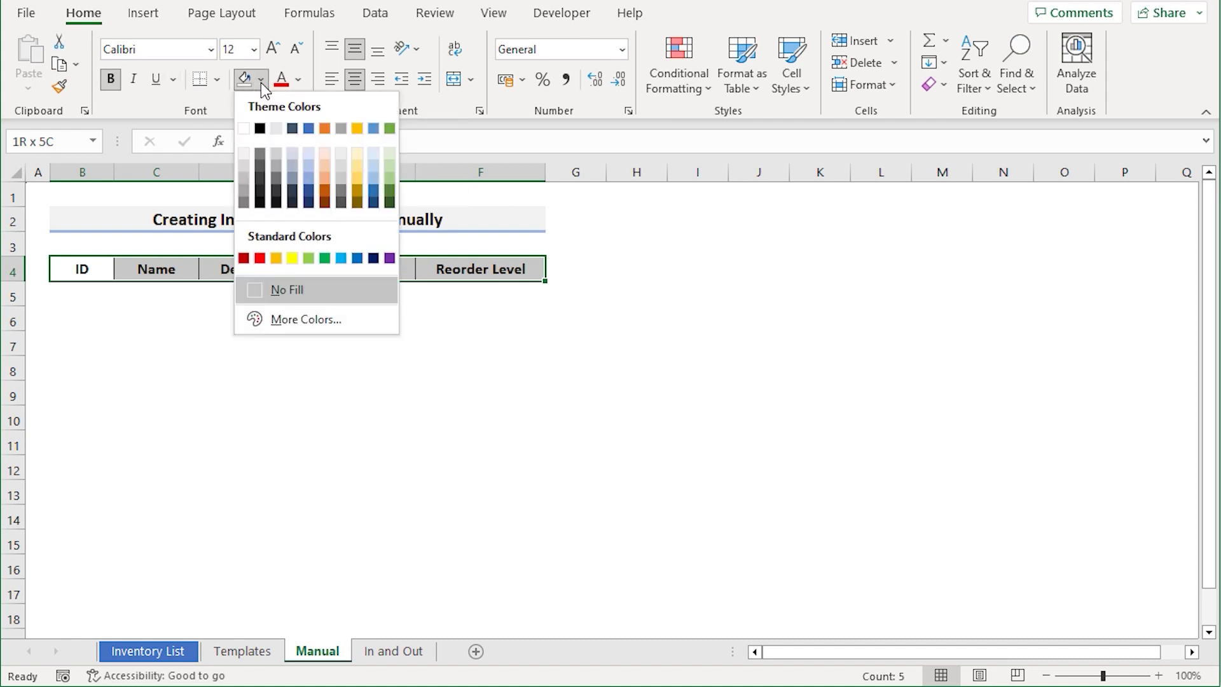
pyautogui.click(390, 154)
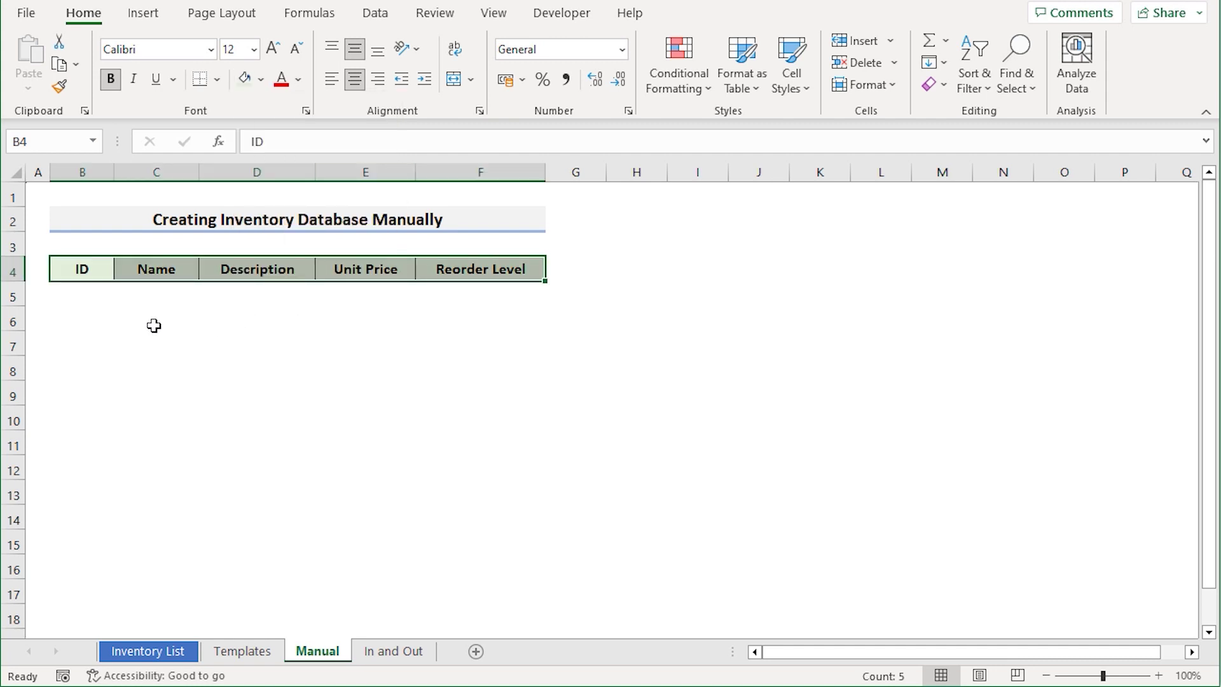
# Enter the product IDs A22, A25, B22, B25, Z43, T22, T24 and A29 in cells B5 to B12.
pyautogui.click(94, 292)
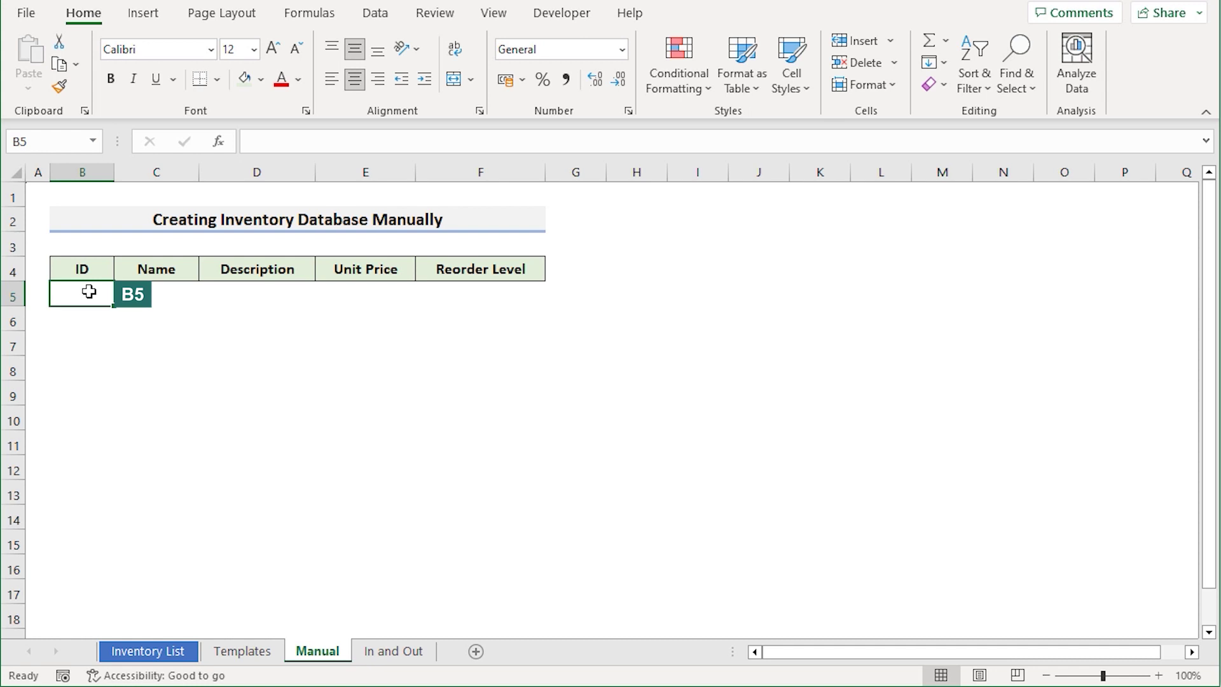
pyautogui.write('A')
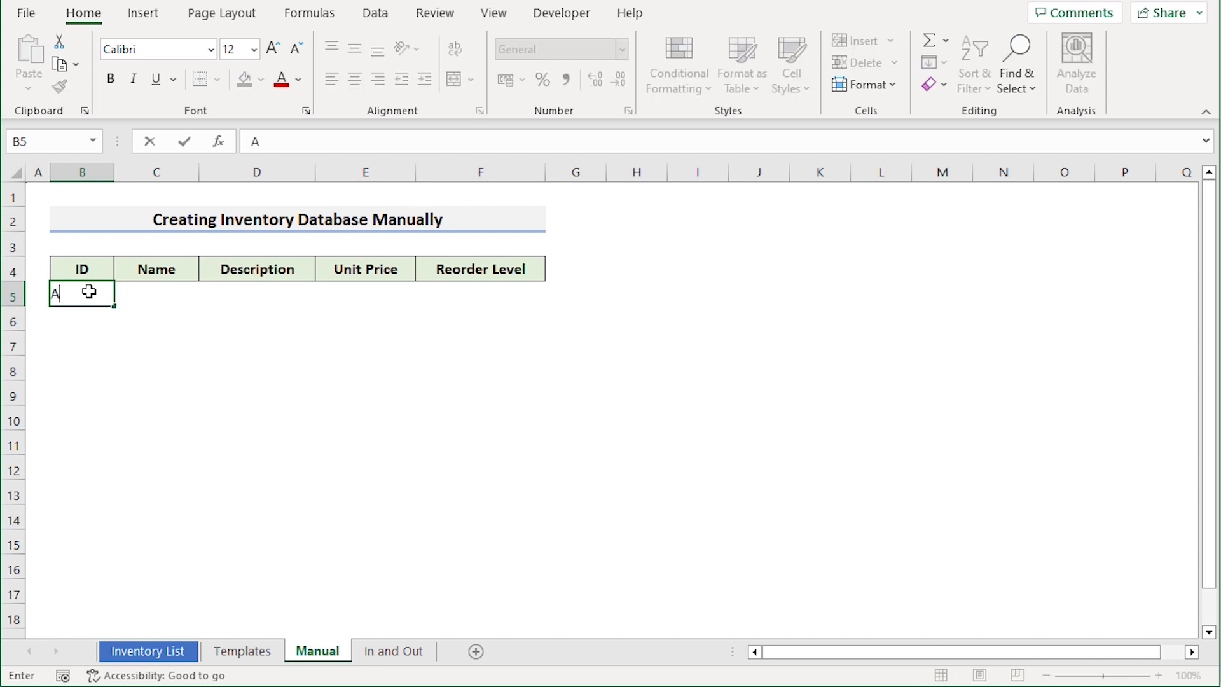
pyautogui.write('22')
pyautogui.press('Return')
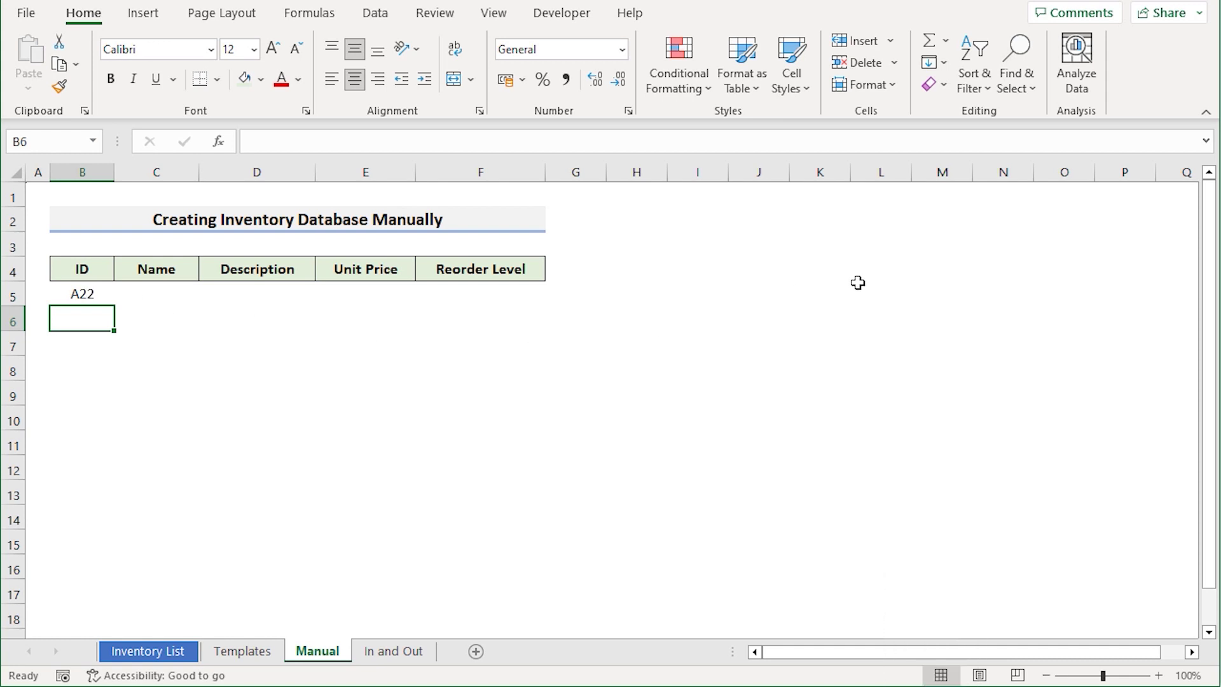
pyautogui.write('A25')
pyautogui.press('Return')
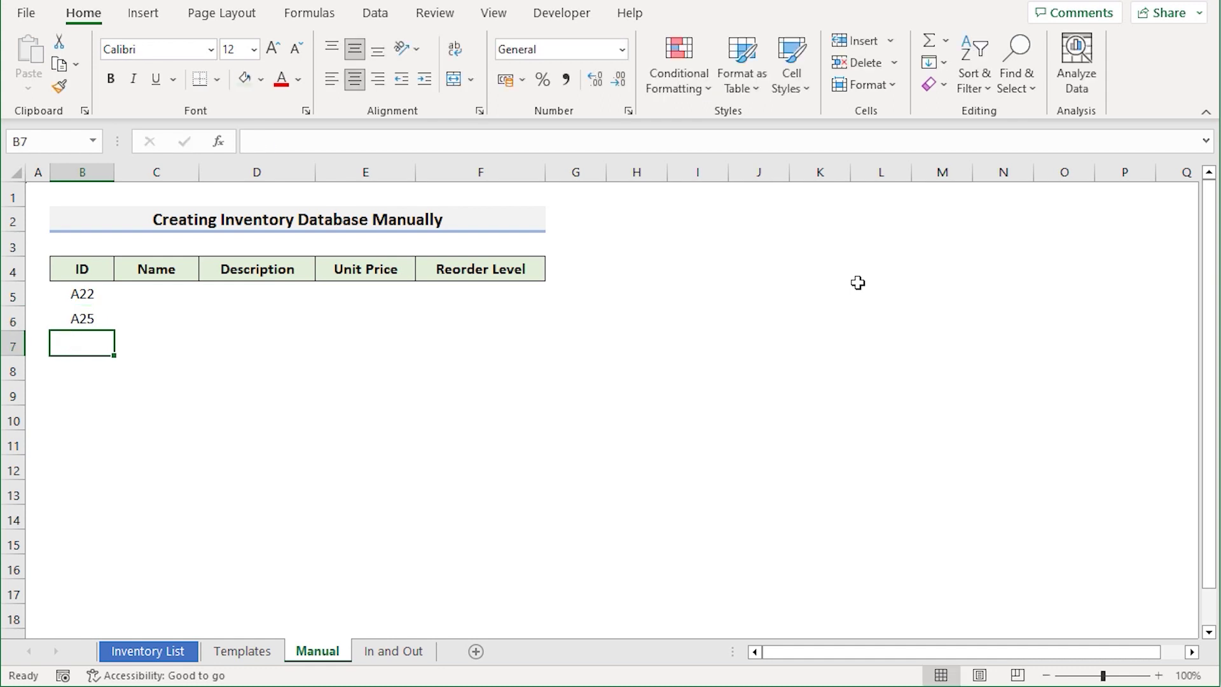
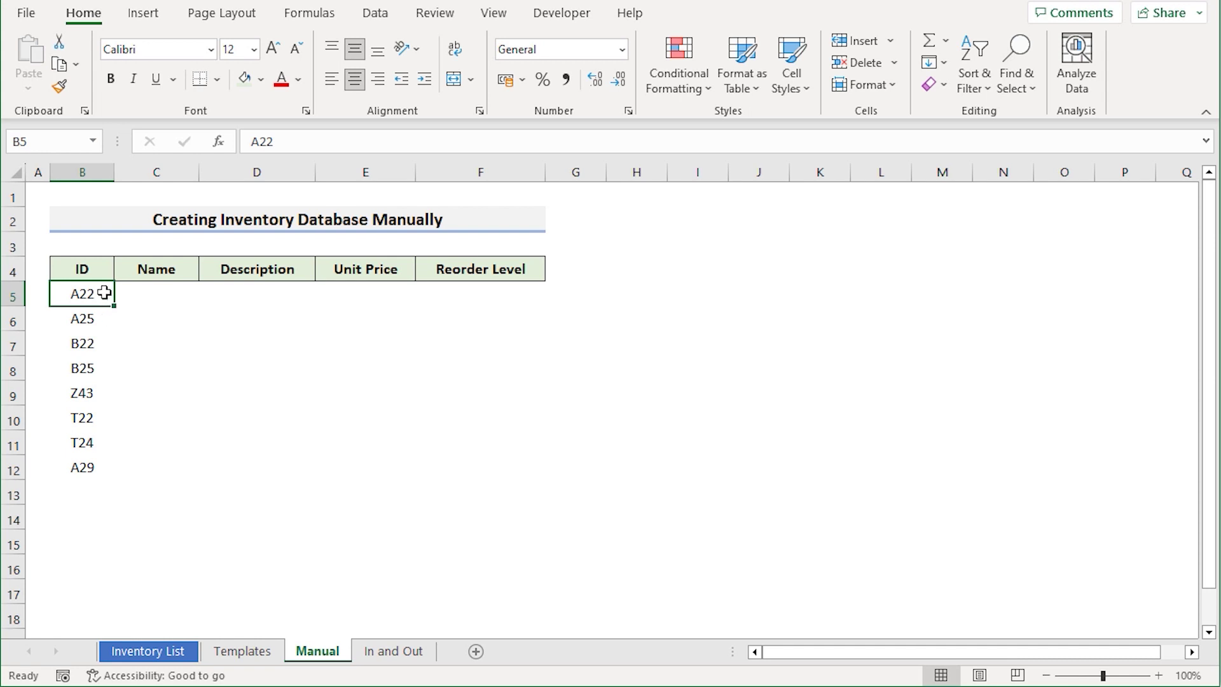
# Apply All Borders to the IDs in B5:B12 and toggle their center alignment.
pyautogui.keyDown('shift'); pyautogui.click(103, 470); pyautogui.keyUp('shift')
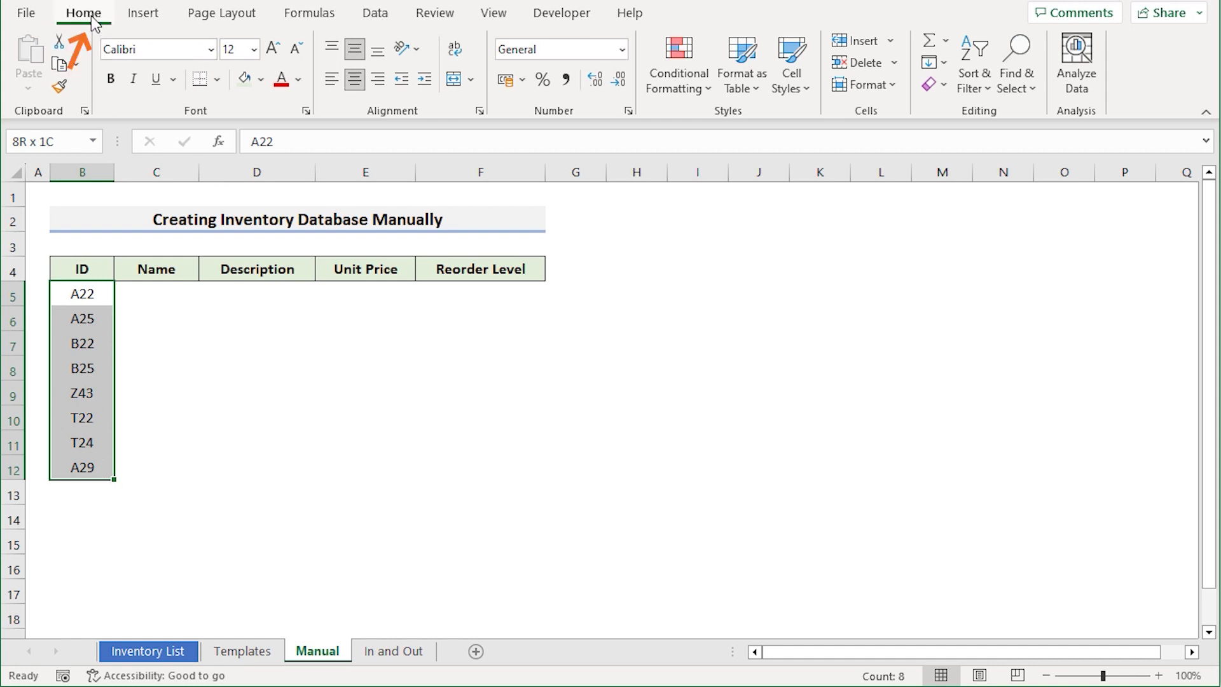
pyautogui.click(217, 80)
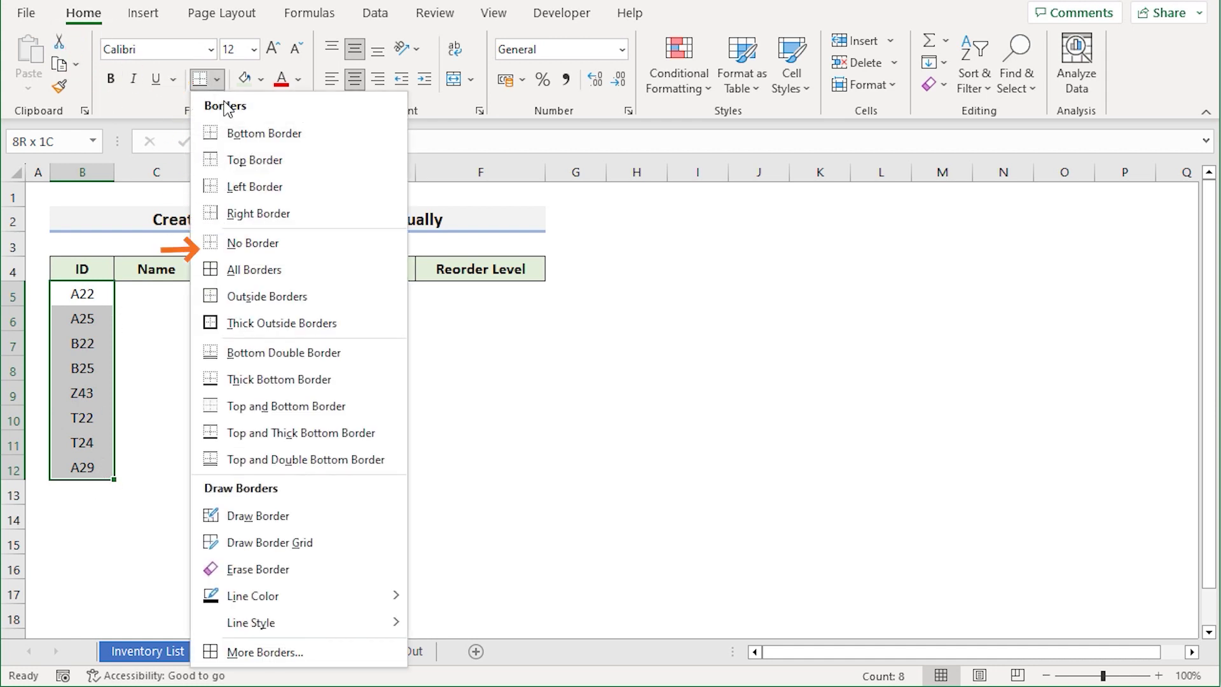
pyautogui.click(308, 273)
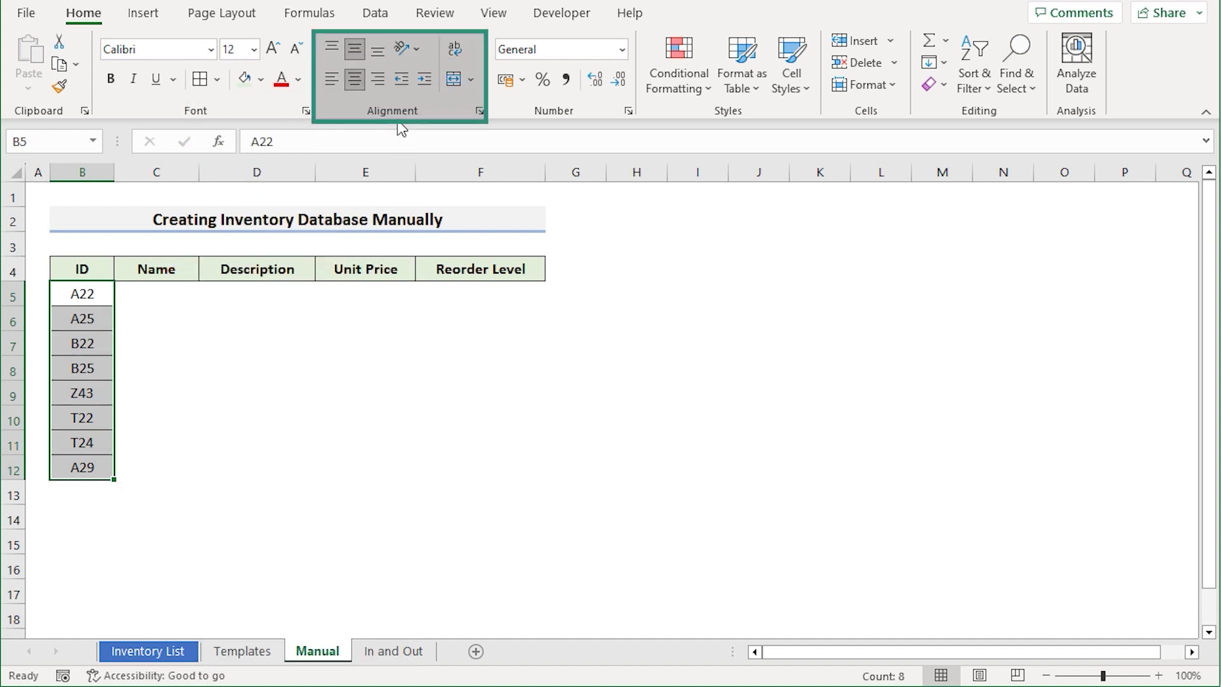
pyautogui.click(363, 86)
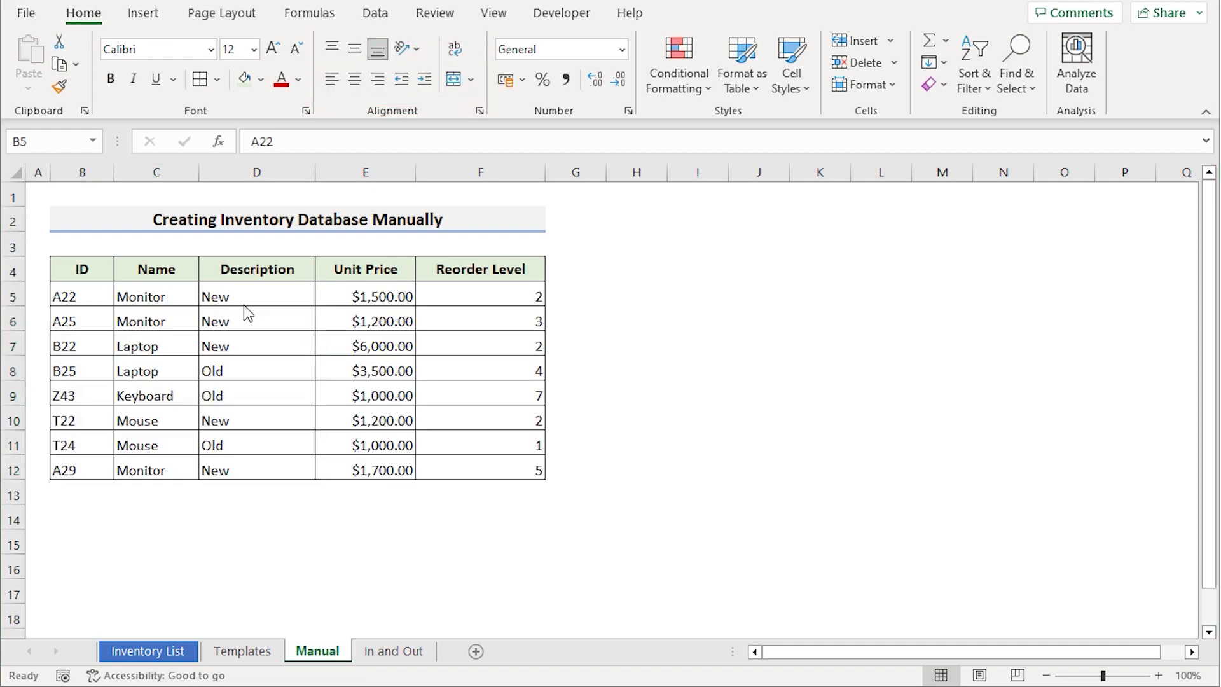
# Set the font size of the inventory data in B5:F12 to 11.
pyautogui.click(96, 297)
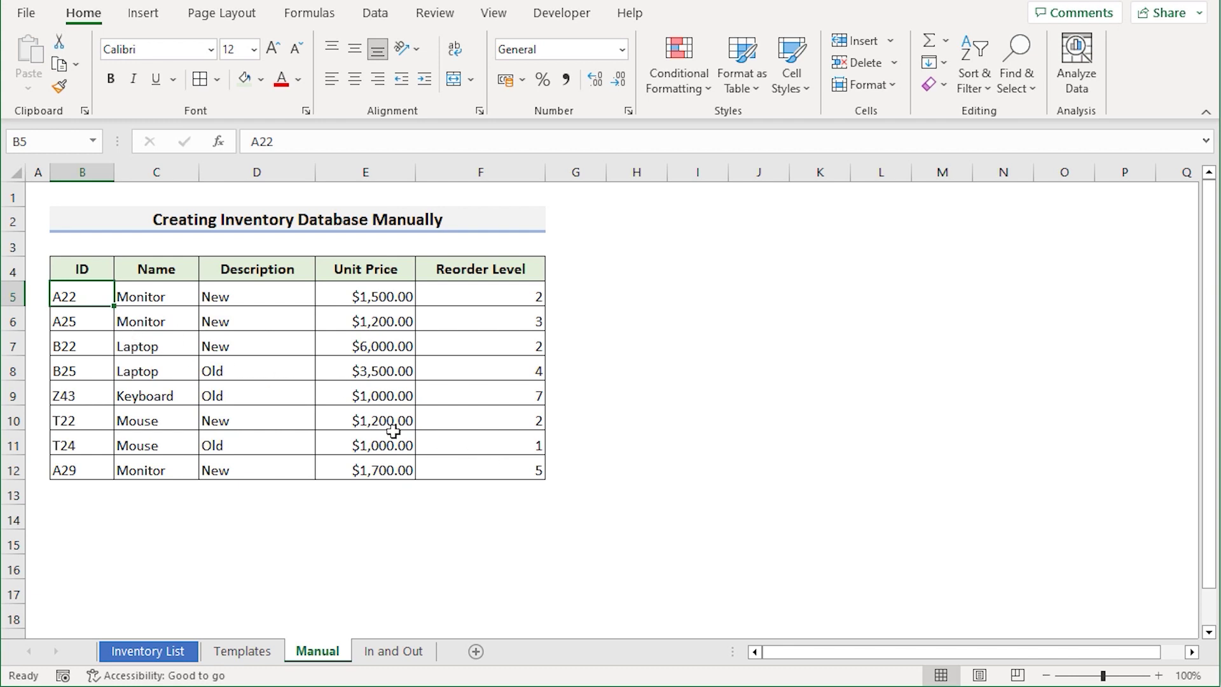
pyautogui.keyDown('shift'); pyautogui.click(477, 467); pyautogui.keyUp('shift')
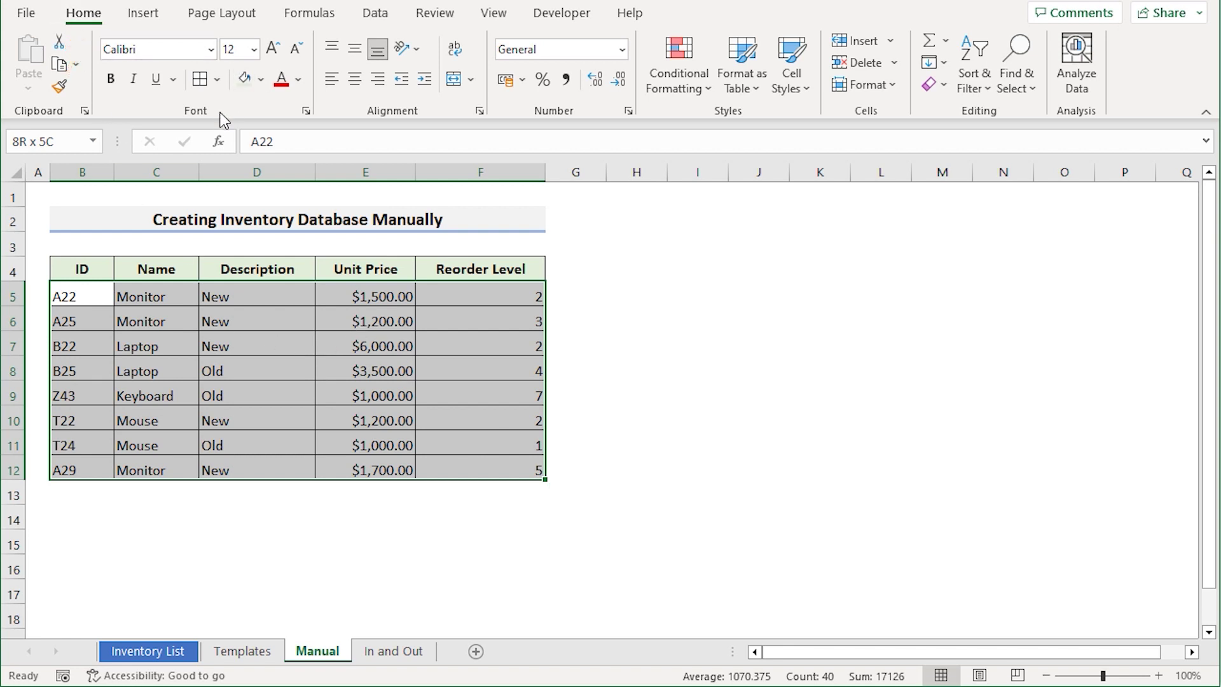
pyautogui.click(253, 49)
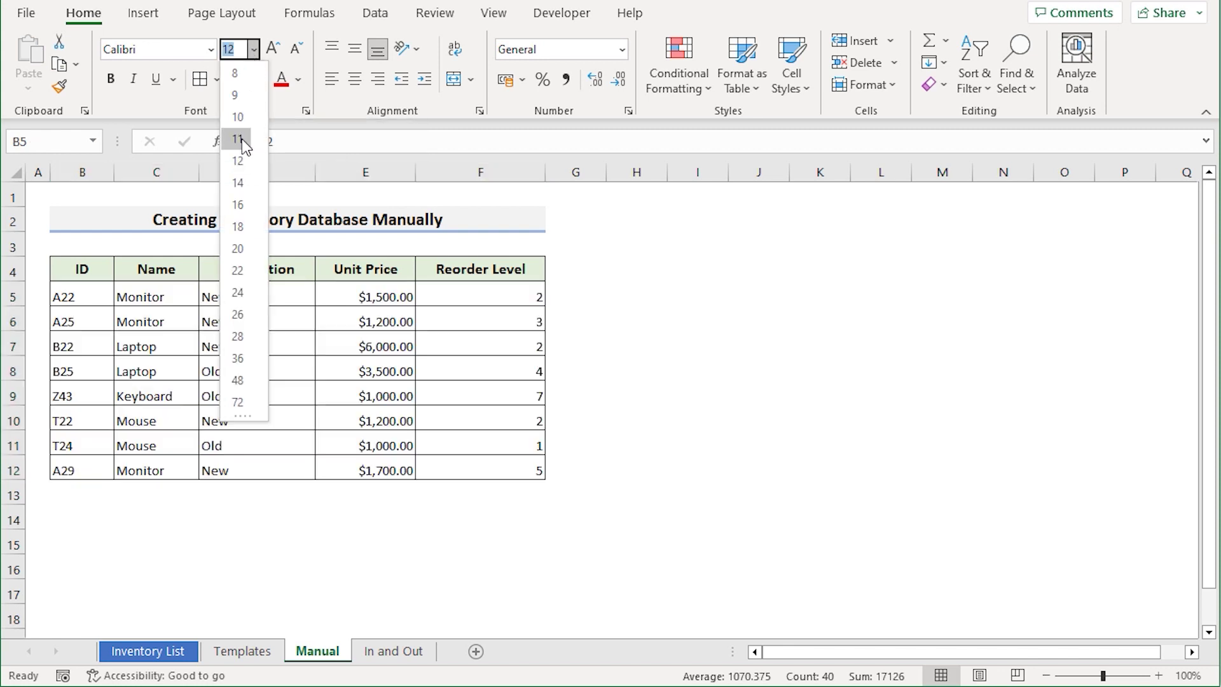
pyautogui.click(244, 145)
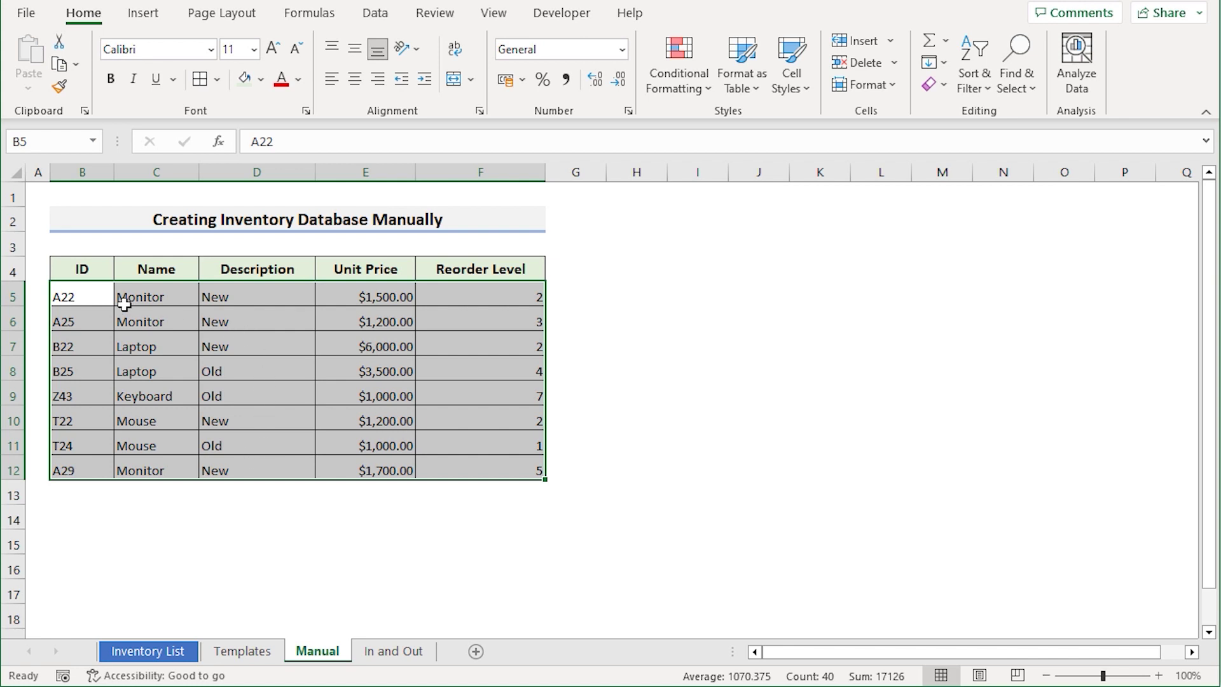
# Add filters to the table headings in B4:F4.
pyautogui.click(95, 266)
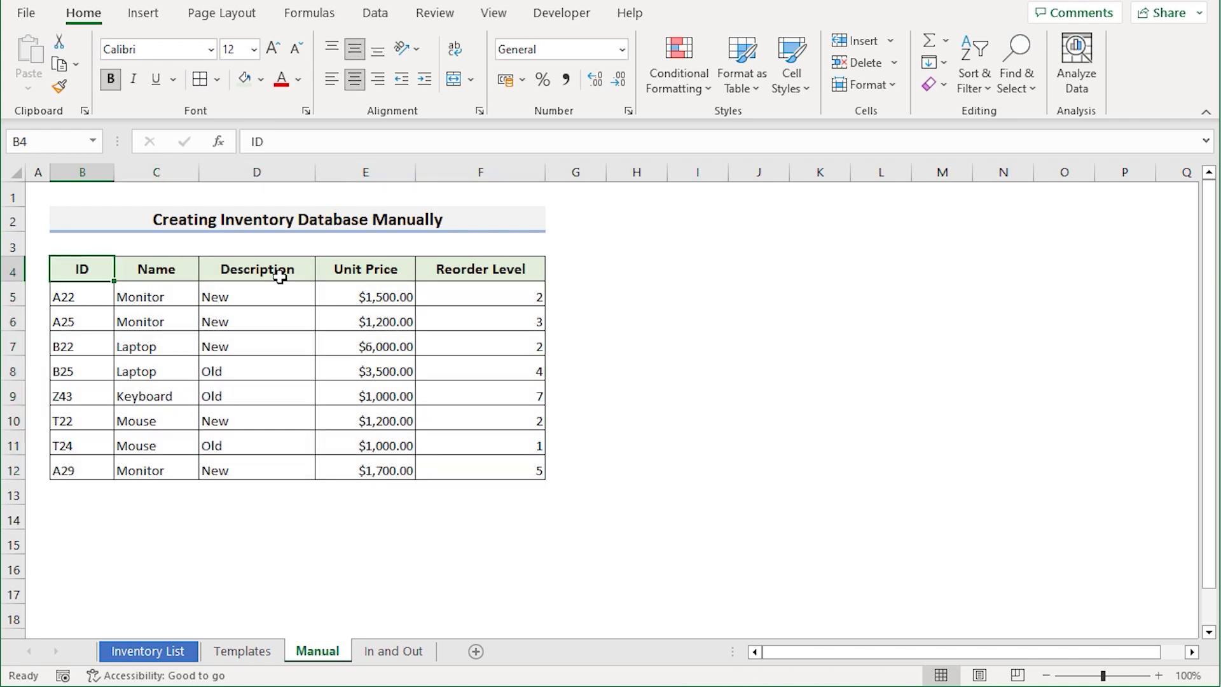
pyautogui.keyDown('shift'); pyautogui.click(486, 272); pyautogui.keyUp('shift')
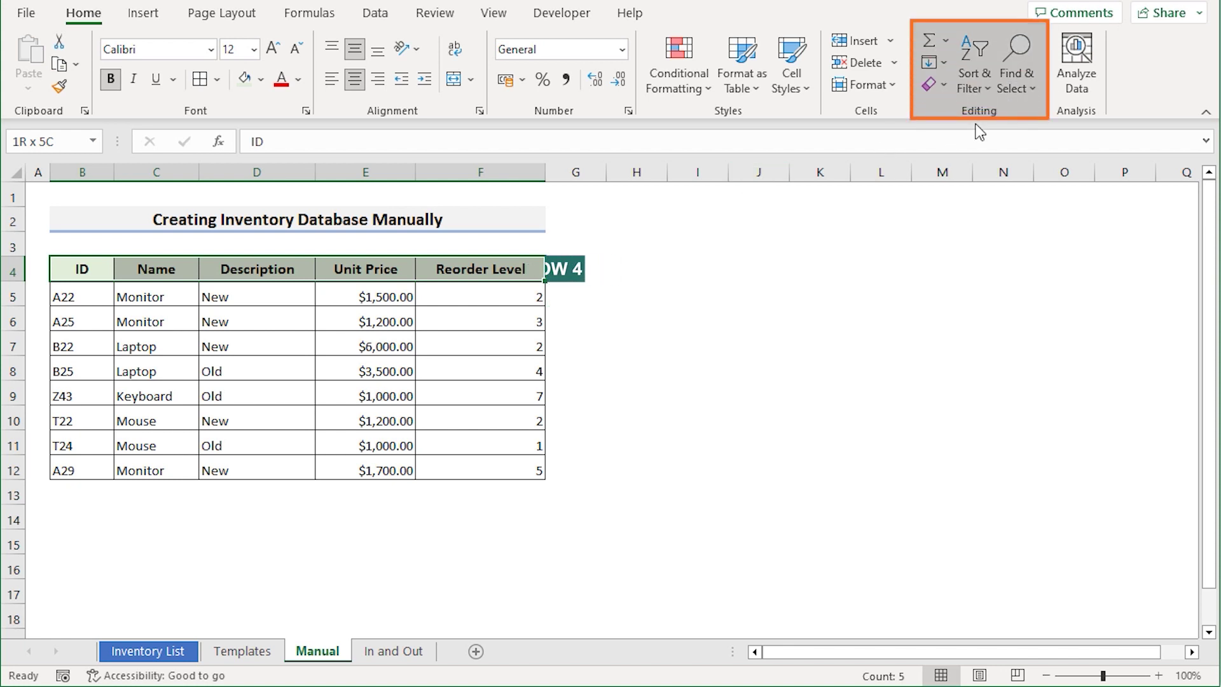
pyautogui.click(986, 86)
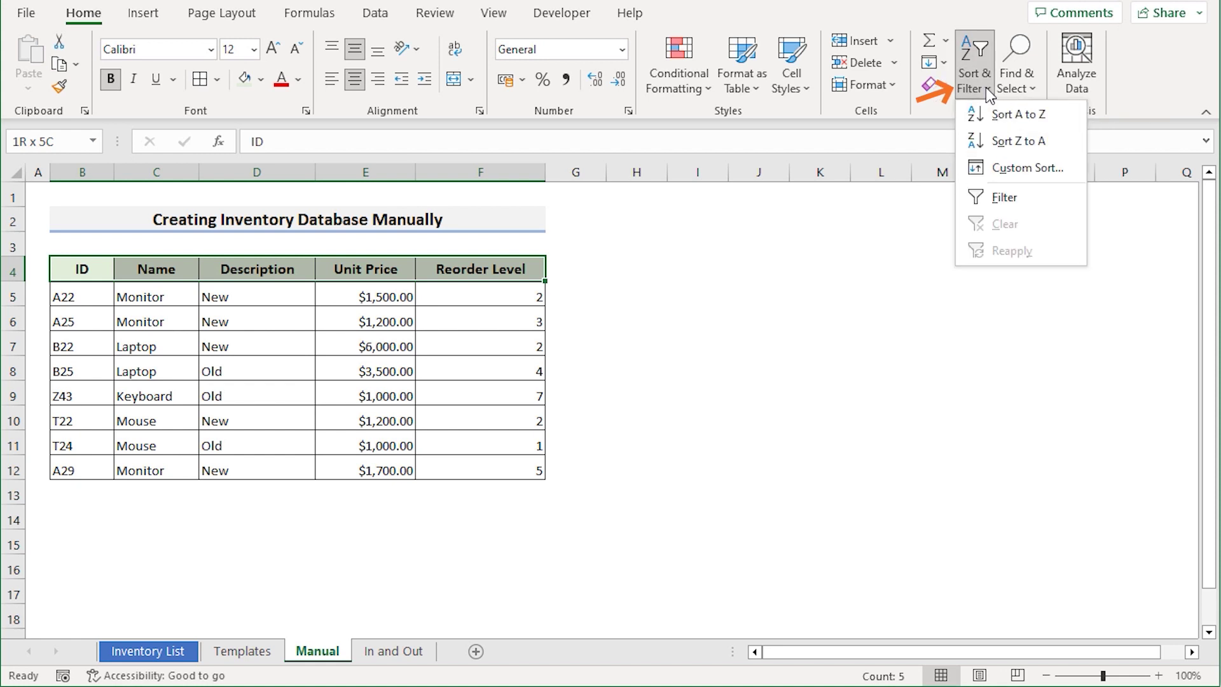
pyautogui.click(1011, 198)
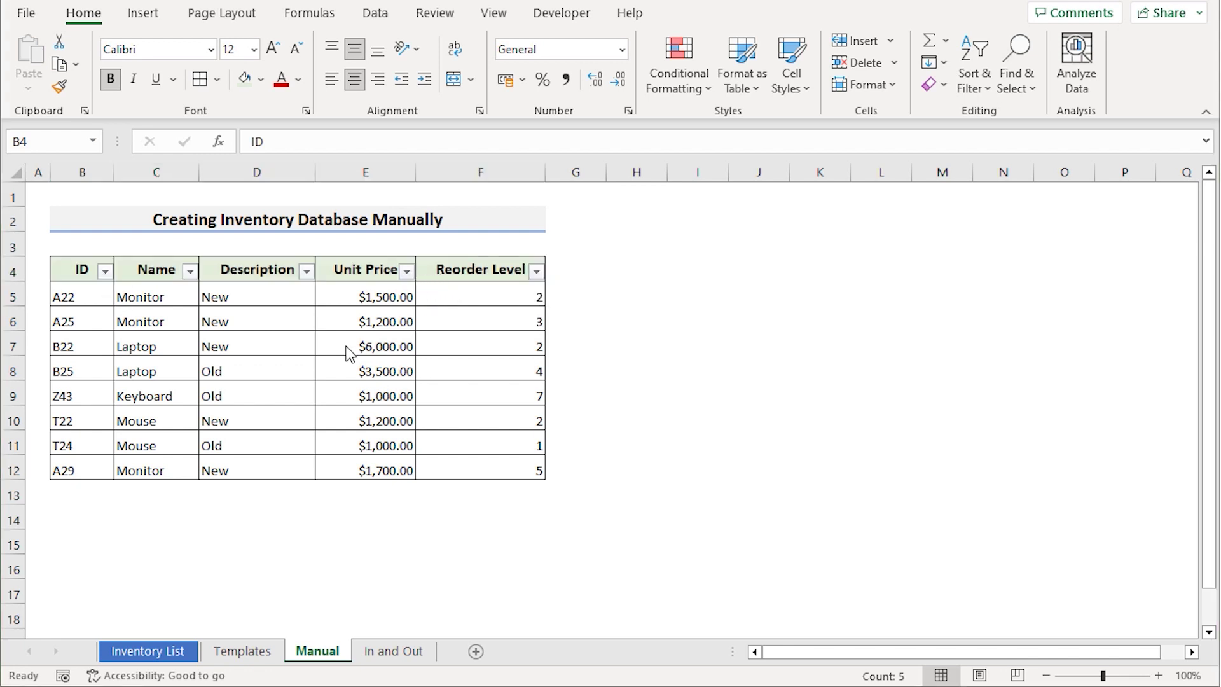
# Sort the inventory table by Unit Price from smallest to largest.
pyautogui.click(407, 272)
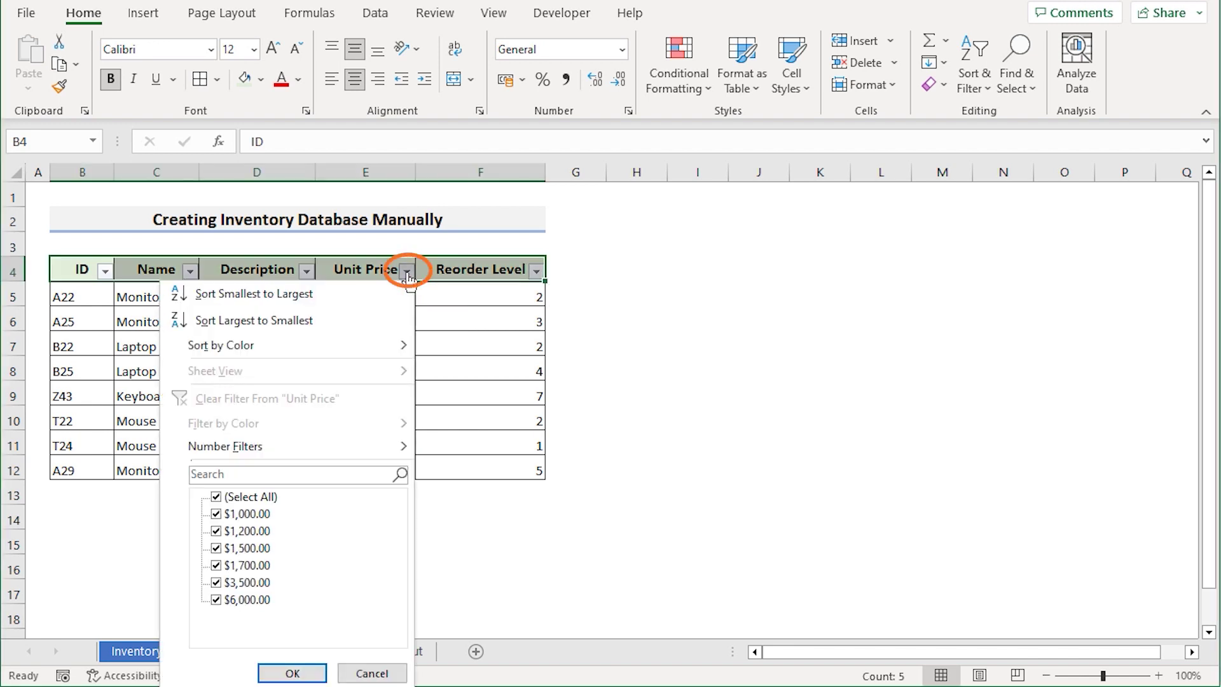
pyautogui.press('Escape')
pyautogui.click(407, 272)
pyautogui.click(307, 302)
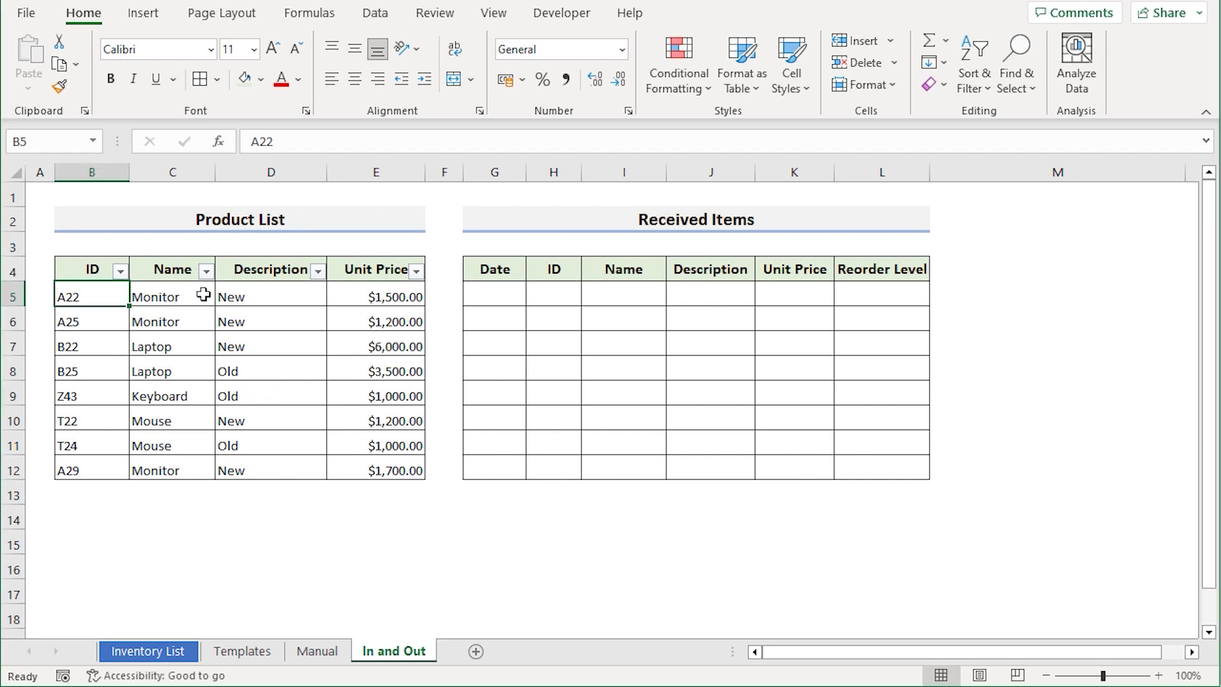
# Name the product data range B5:E12 on the In and Out sheet List.
pyautogui.click(87, 272)
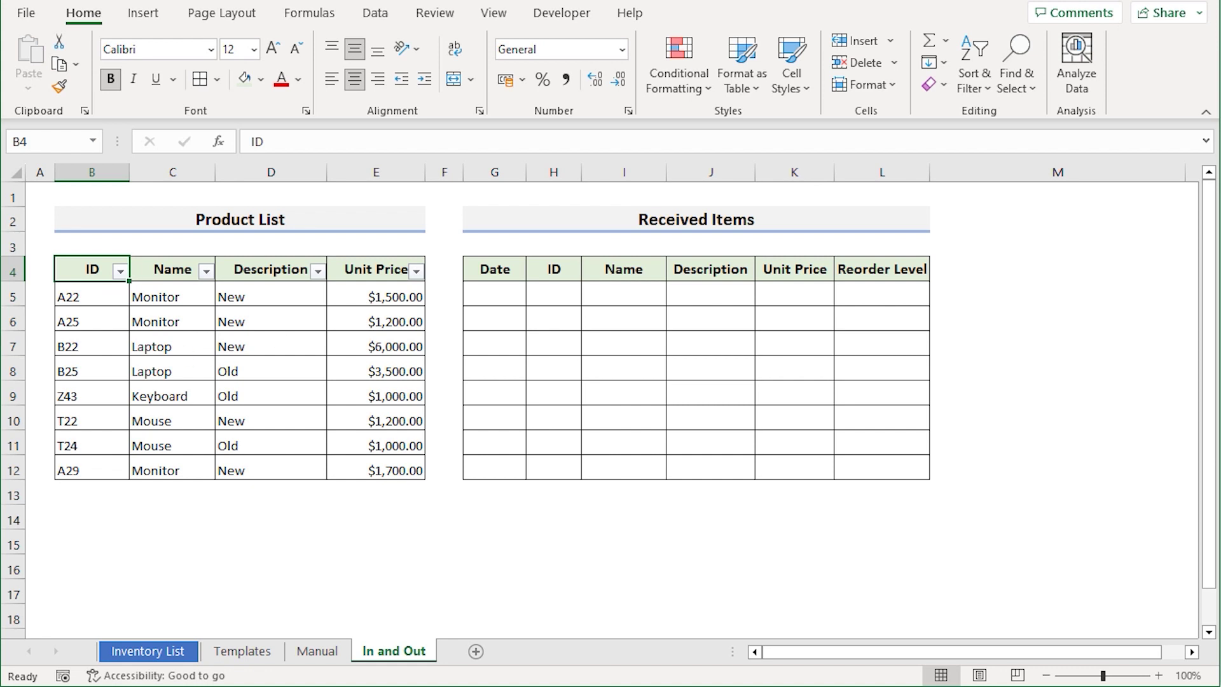
pyautogui.click(92, 302)
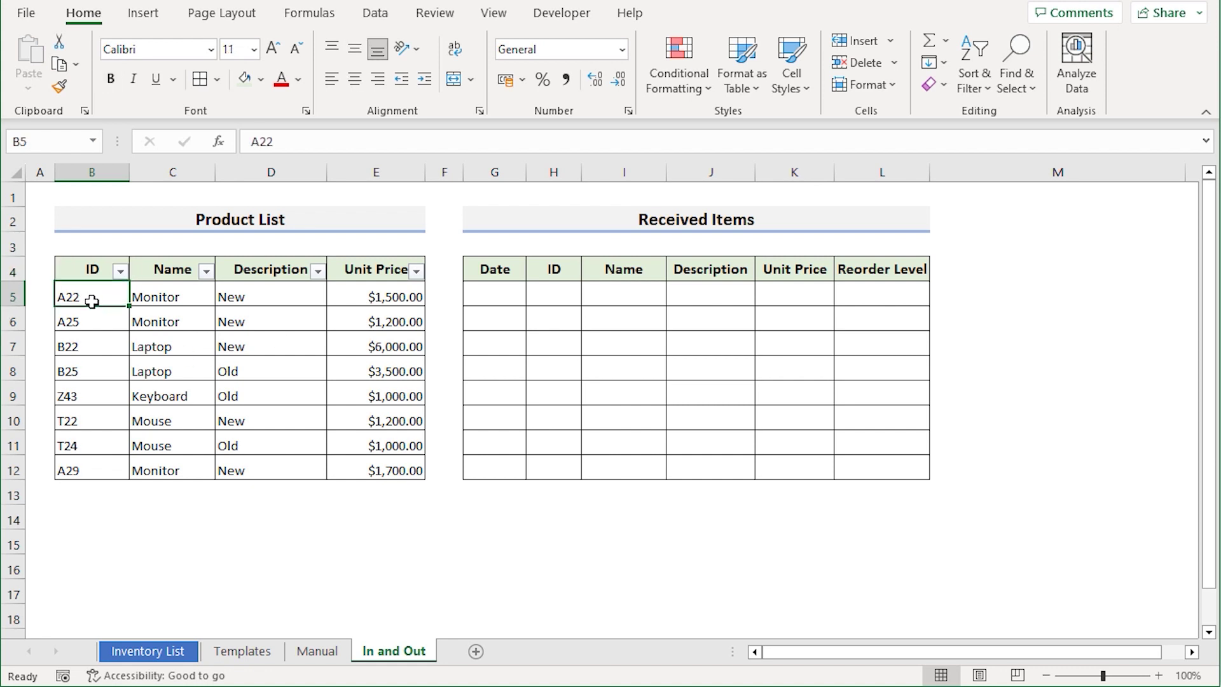
pyautogui.keyDown('shift'); pyautogui.click(389, 476); pyautogui.keyUp('shift')
pyautogui.click(64, 137)
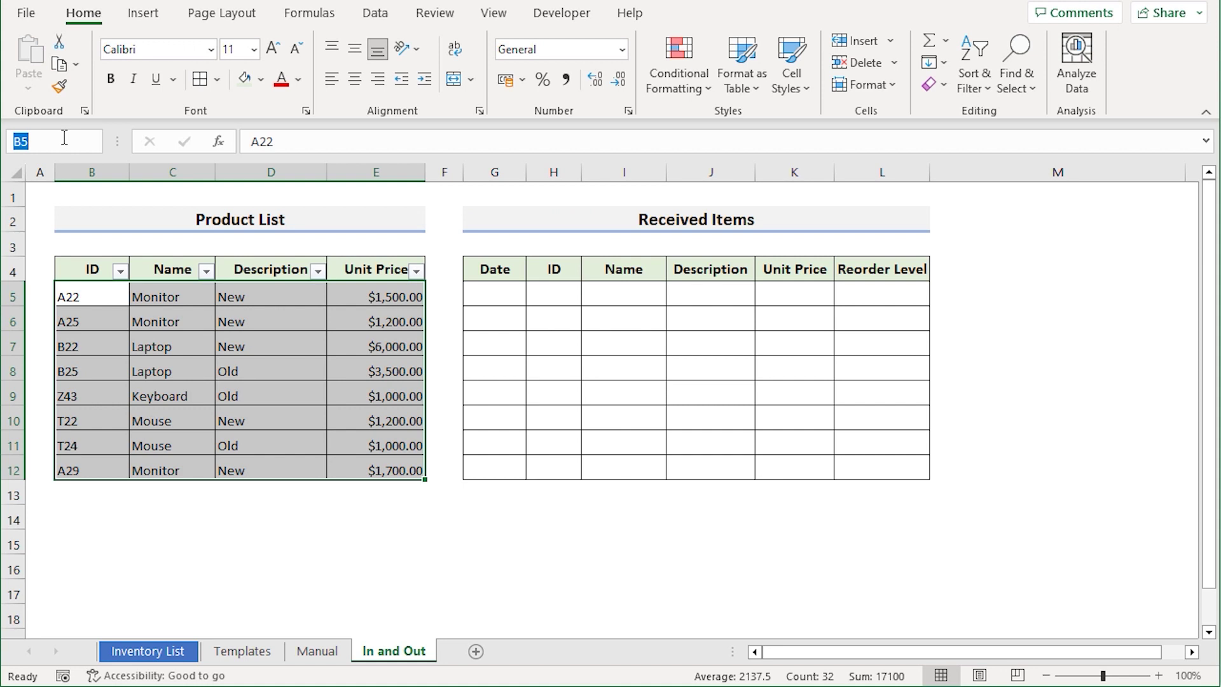
pyautogui.write('List')
pyautogui.press('Return')
# Enter the dates 05-01 and 07-01 in G5 and G6 of Received Items and extend the series down to G12.
pyautogui.click(483, 289)
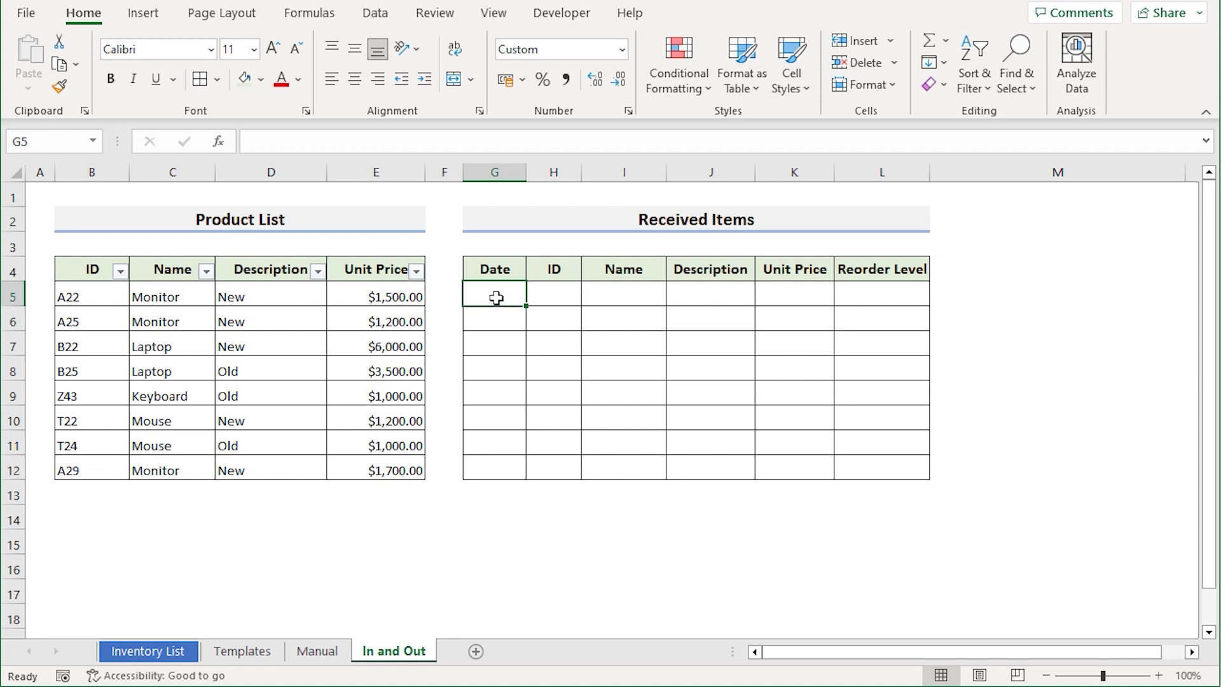
pyautogui.write('05')
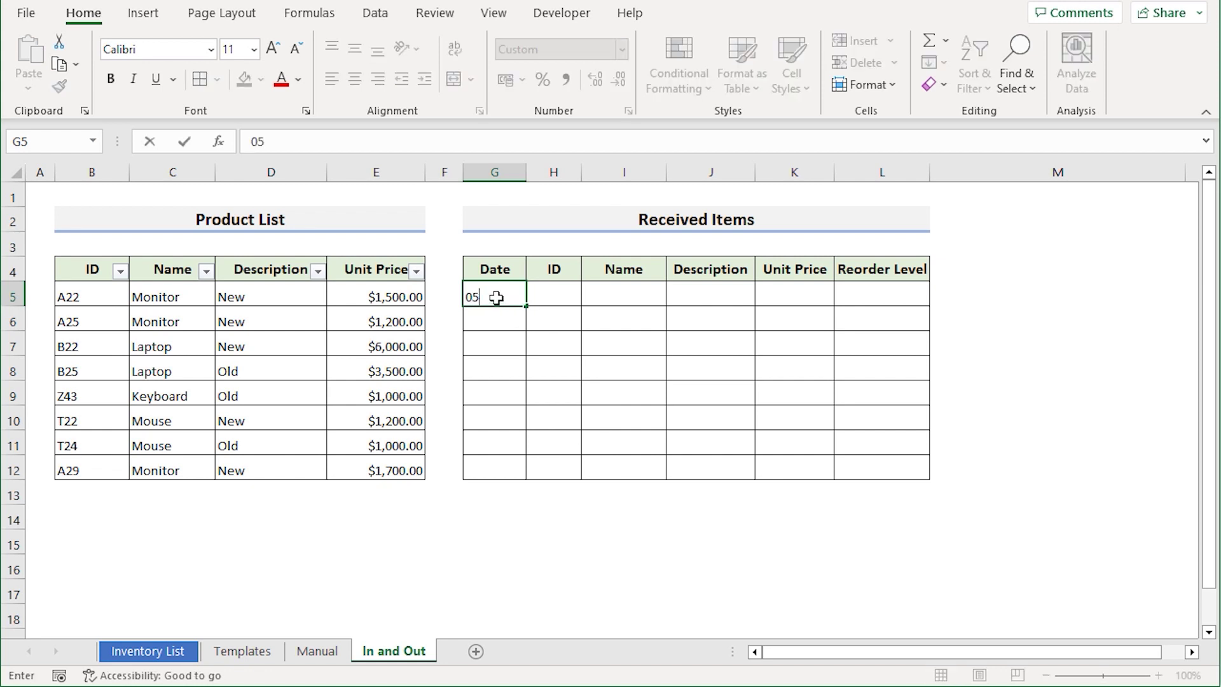
pyautogui.write('-01')
pyautogui.press('Return')
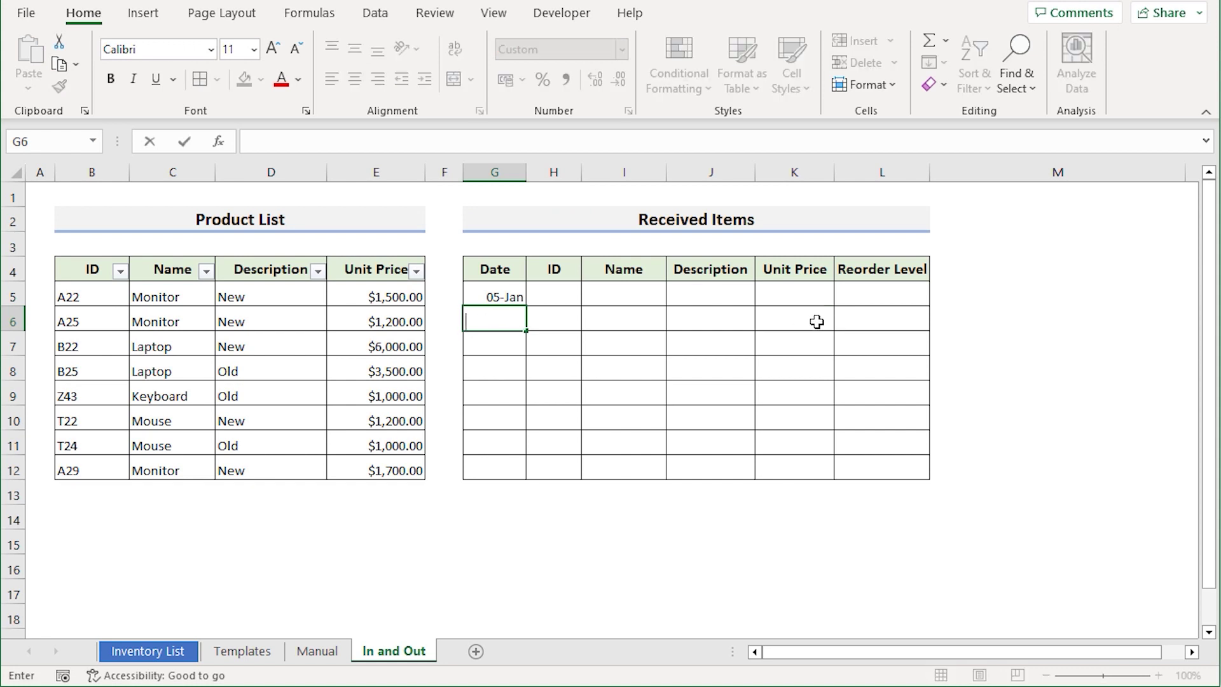
pyautogui.write('07-01')
pyautogui.press('Return')
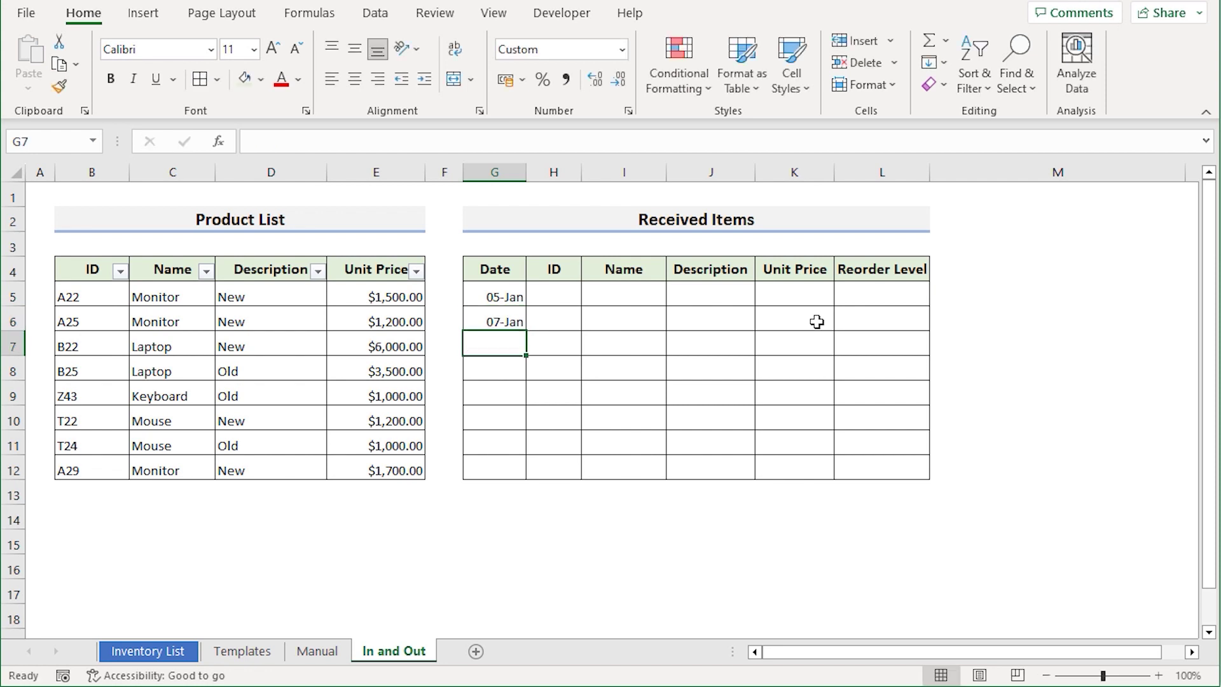
pyautogui.moveTo(510, 294); pyautogui.dragTo(548, 470)
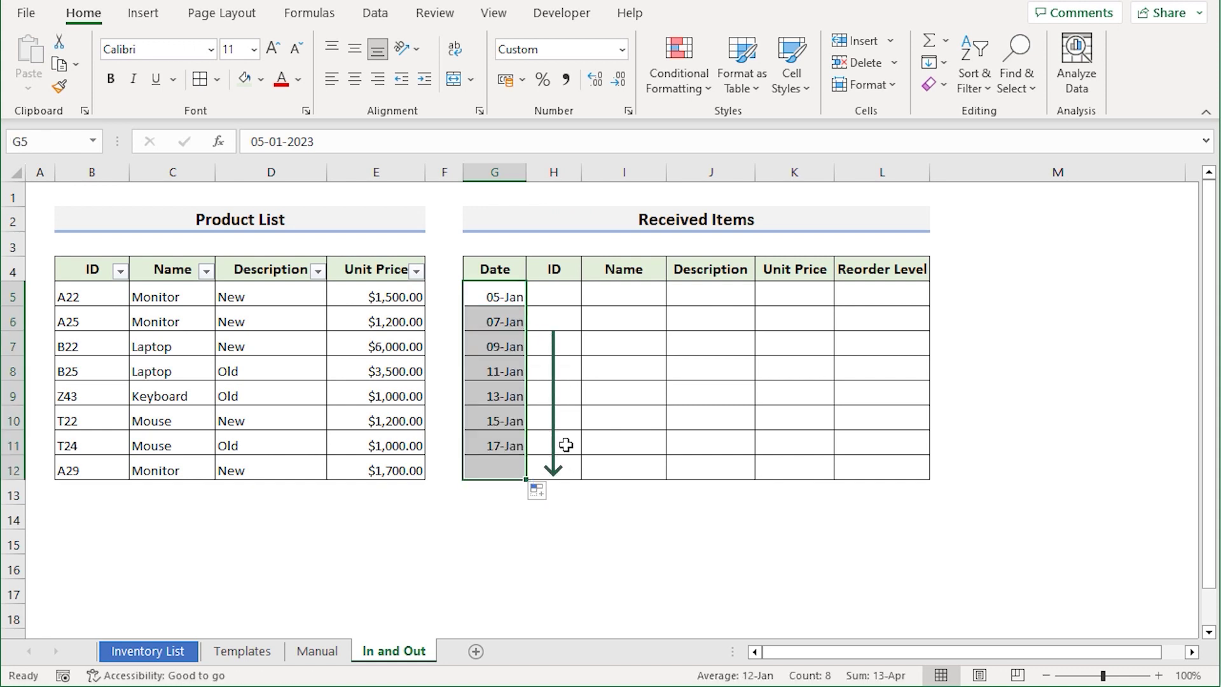
# Enter the IDs A22, A25, B22, B25, Z43, T22, T24 and A29 in H5:H12 of Received Items.
pyautogui.click(562, 293)
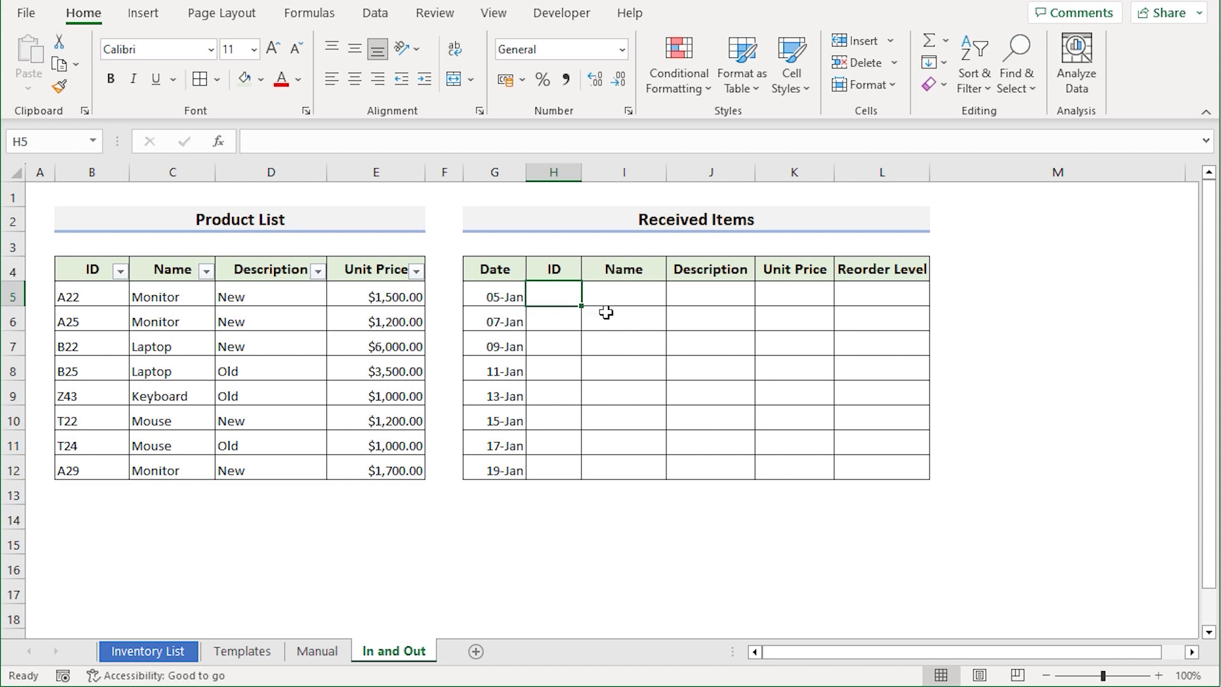
pyautogui.write('A22 A25 B22 B25 Z43 T22 T24 A29')
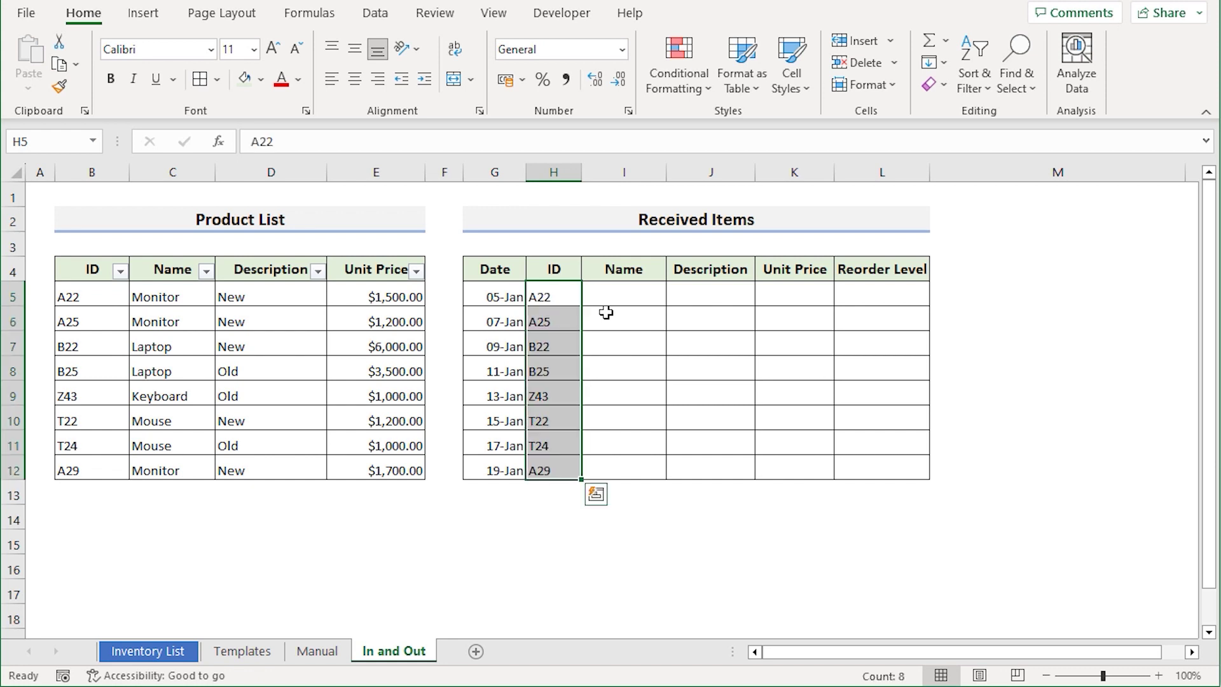
pyautogui.click(559, 297)
pyautogui.click(557, 313)
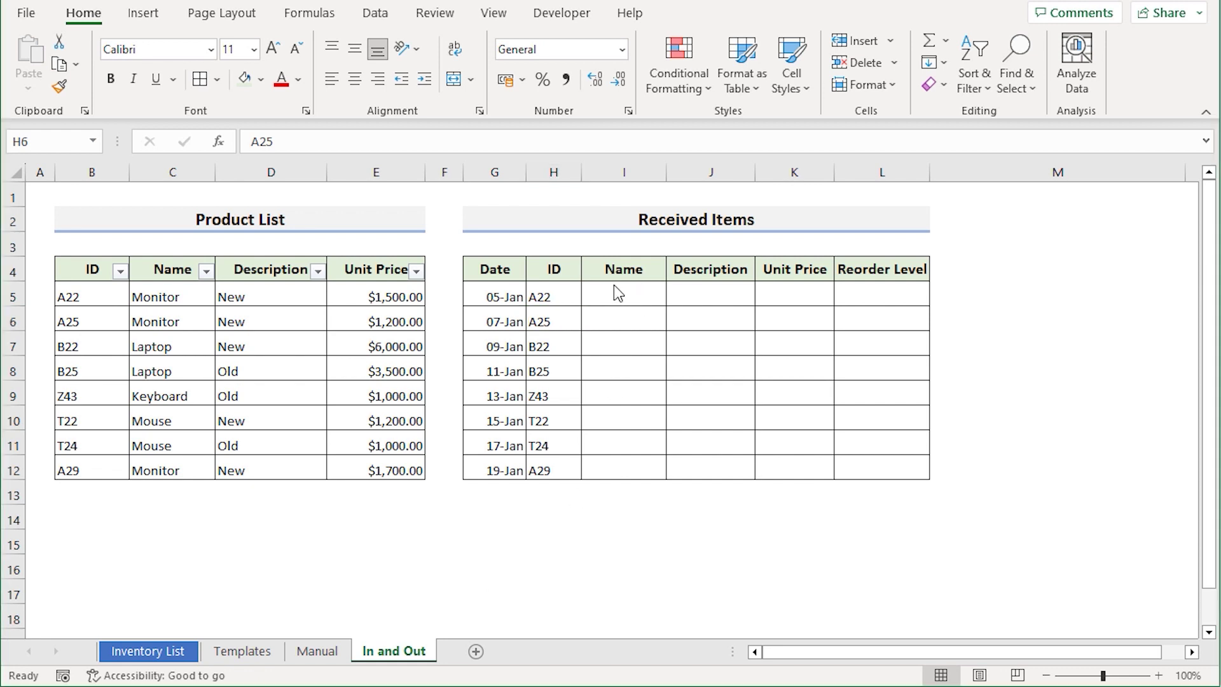
# Enter =VLOOKUP(H5,List,2,FALSE) in I5, the first Name cell of Received Items, and fill it down to I12.
pyautogui.click(611, 291)
pyautogui.doubleClick(613, 291)
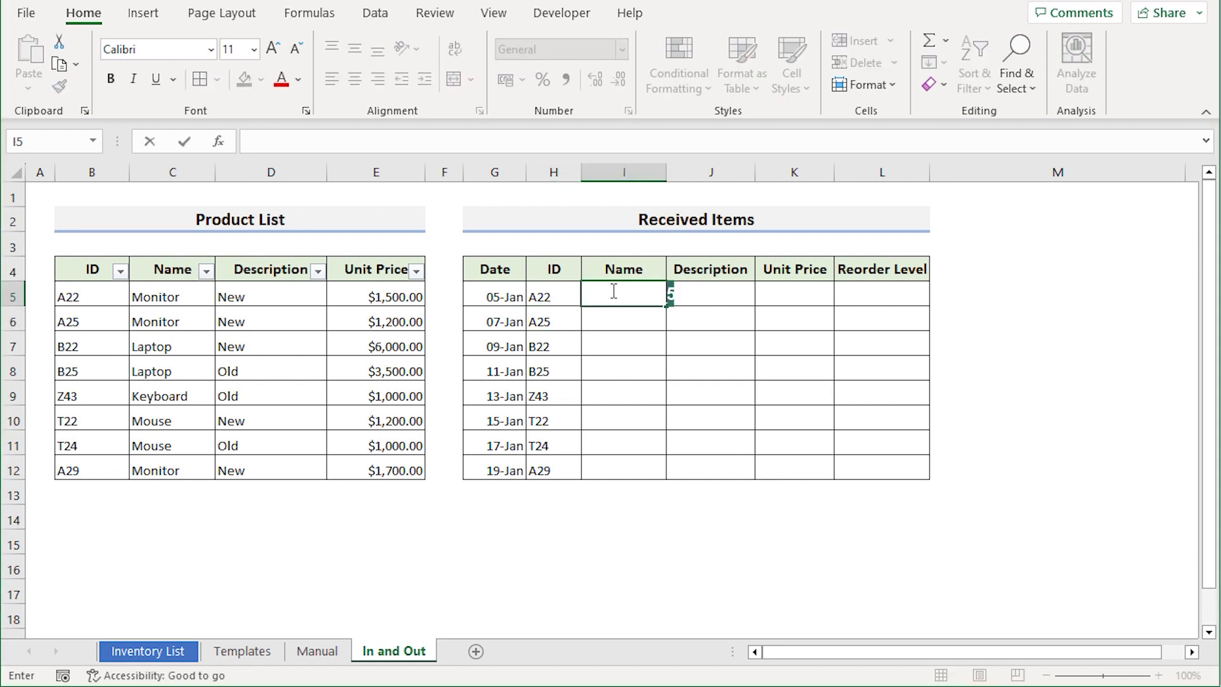
pyautogui.write('=')
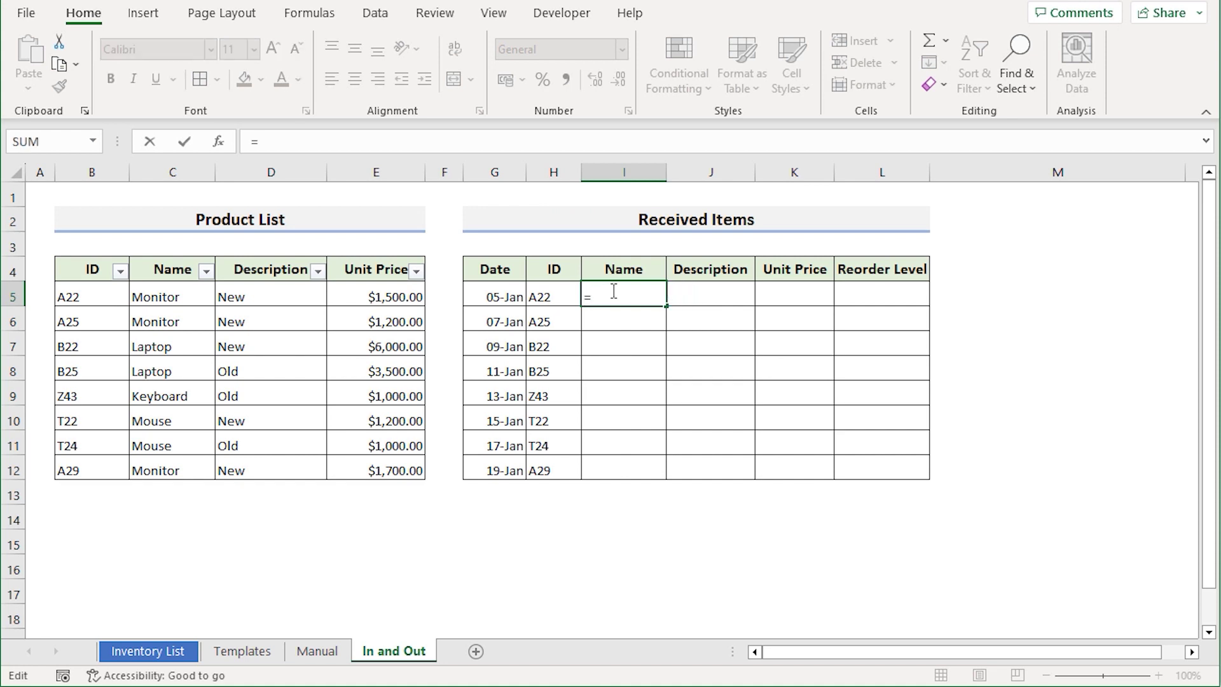
pyautogui.write('VLOOKUP')
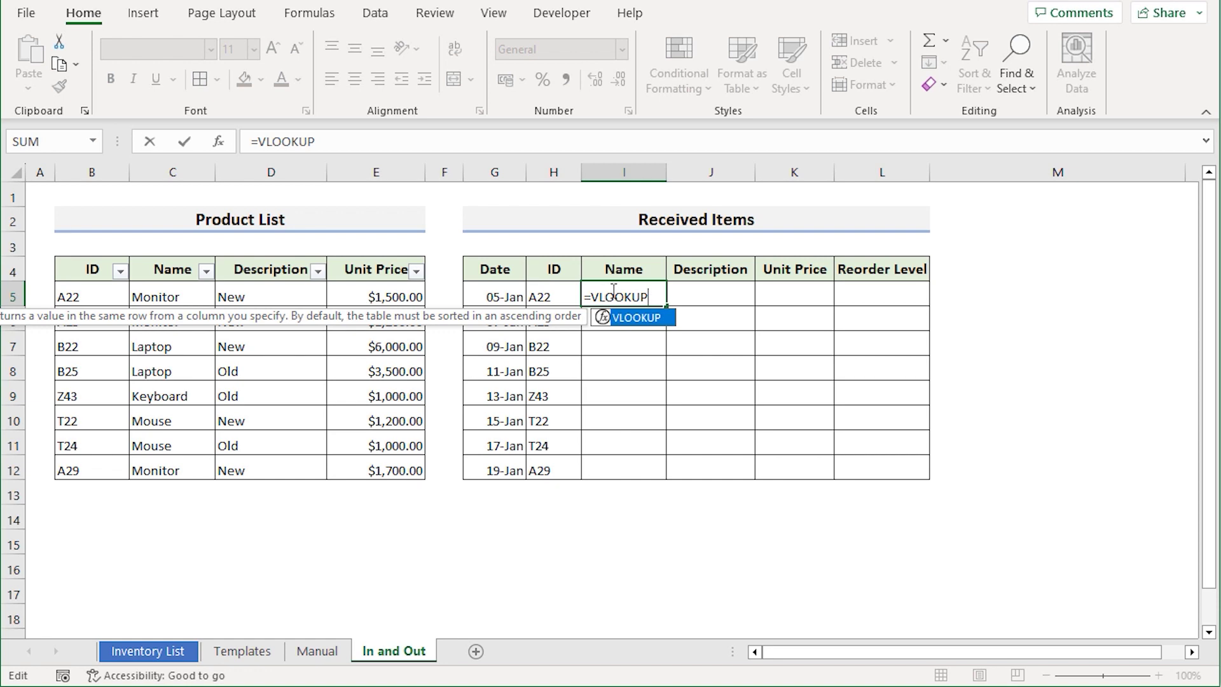
pyautogui.write('(')
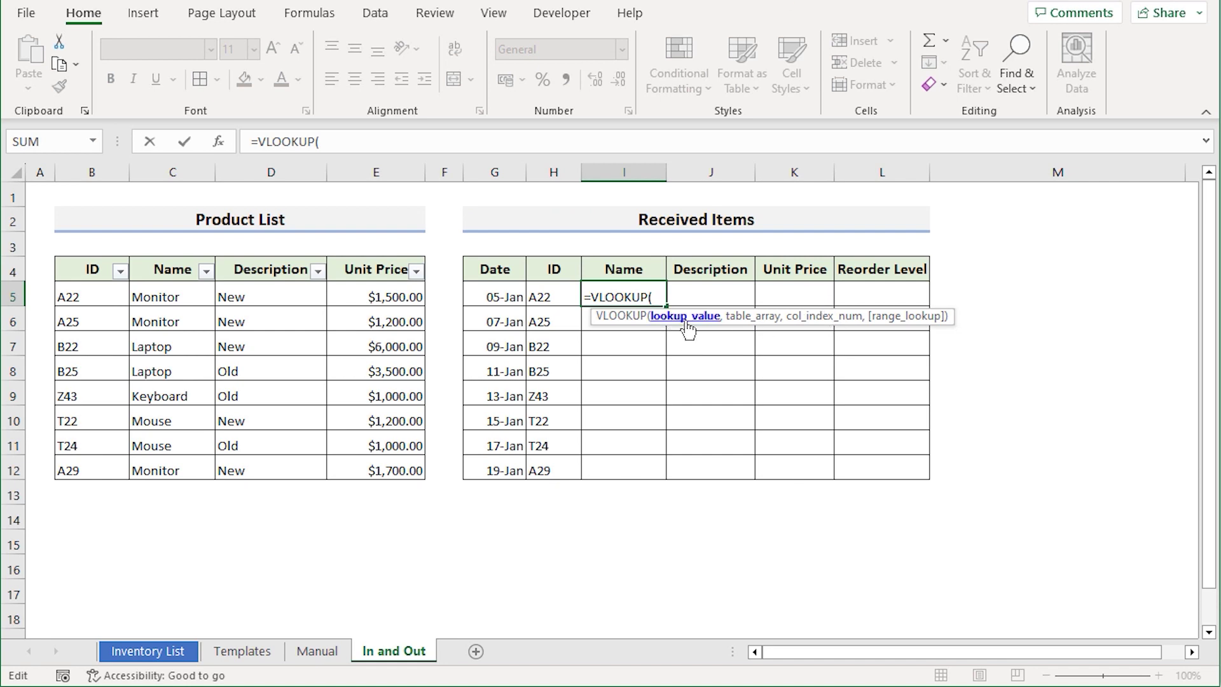
pyautogui.click(552, 296)
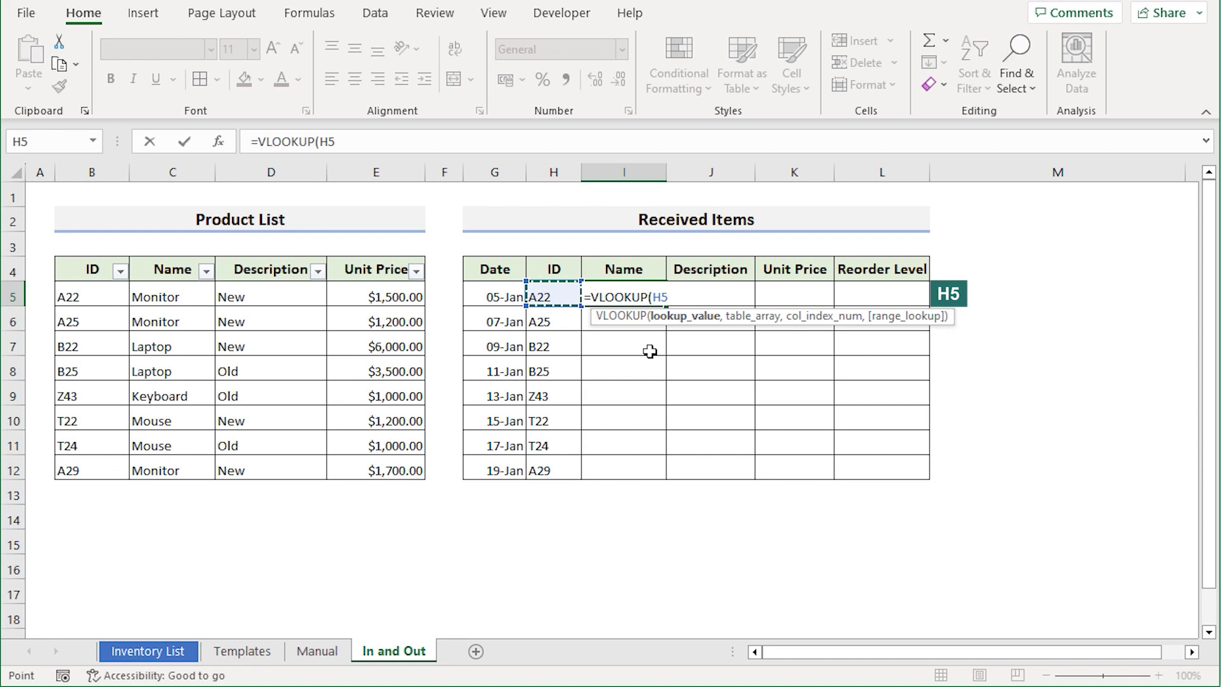
pyautogui.write(',')
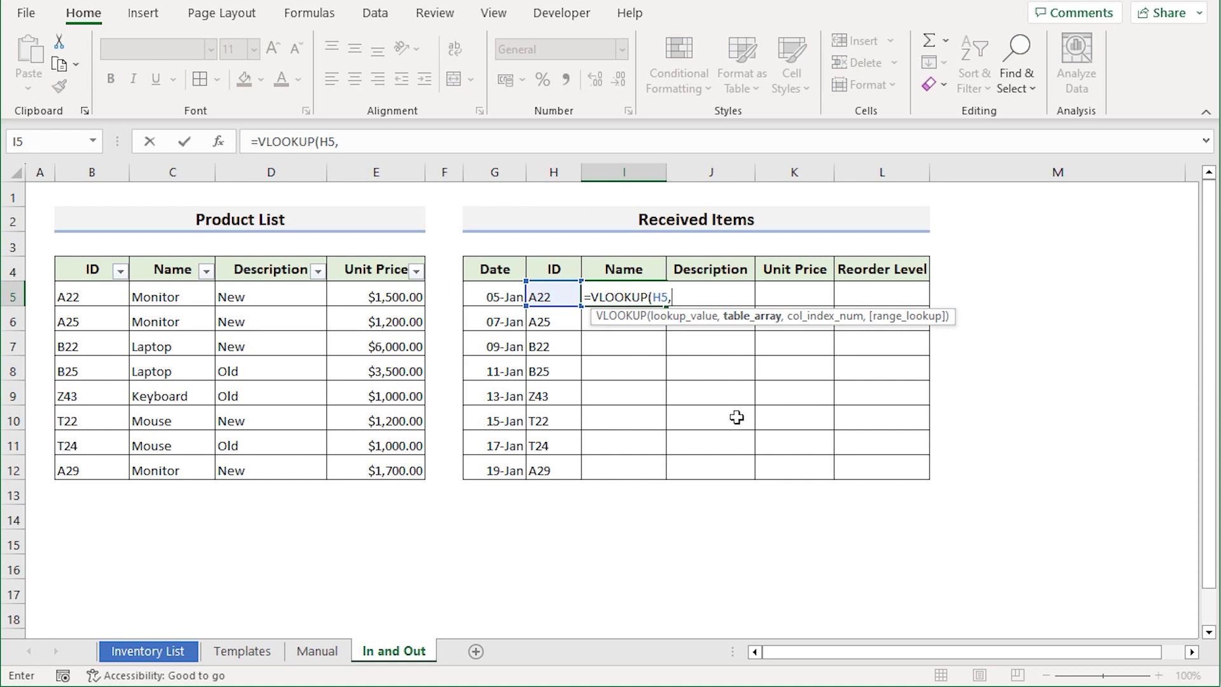
pyautogui.write('Li')
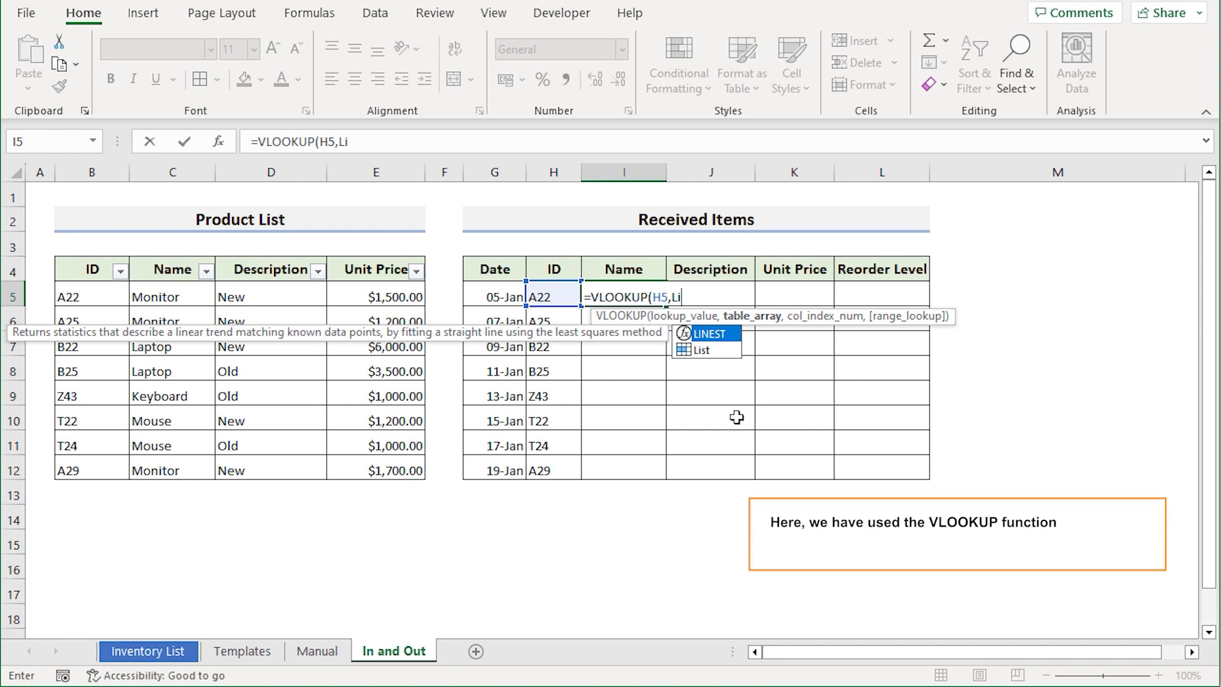
pyautogui.doubleClick(711, 352)
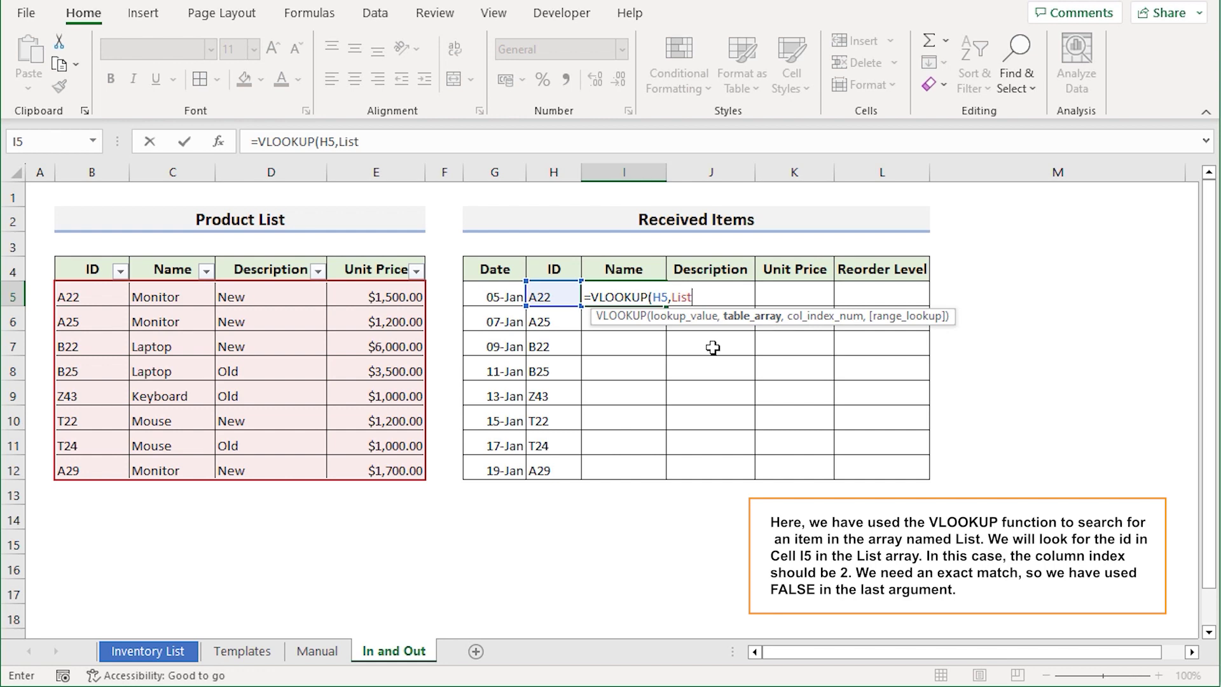
pyautogui.write(',')
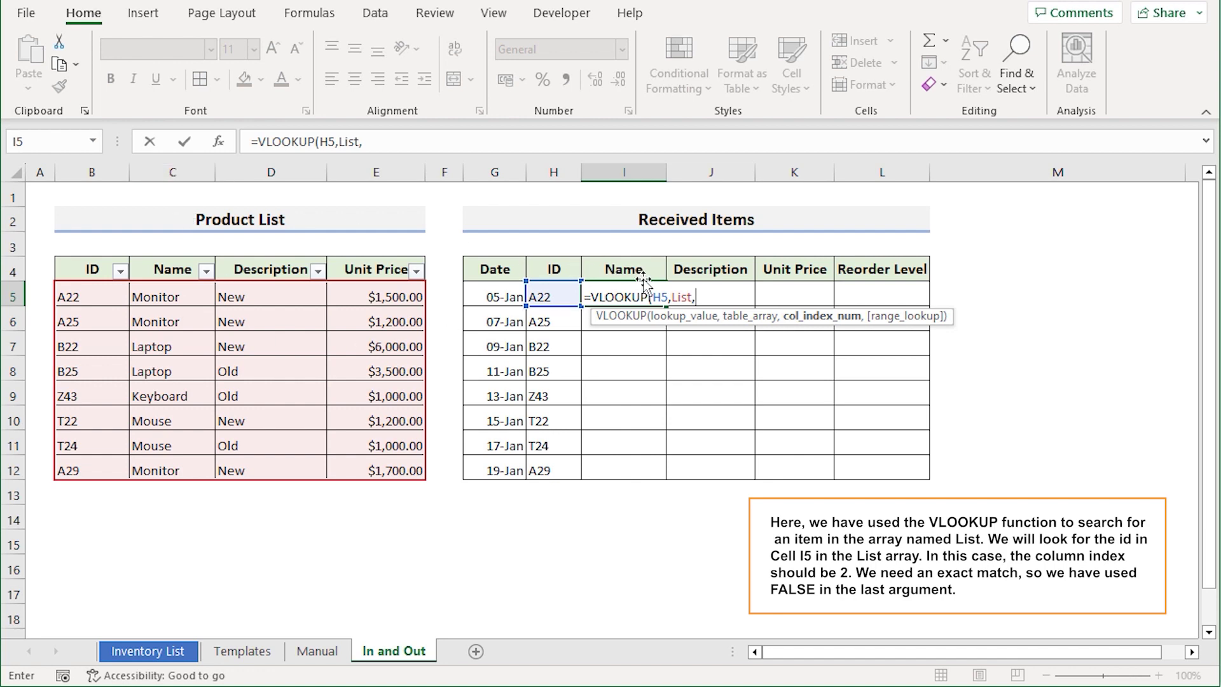
pyautogui.write(',')
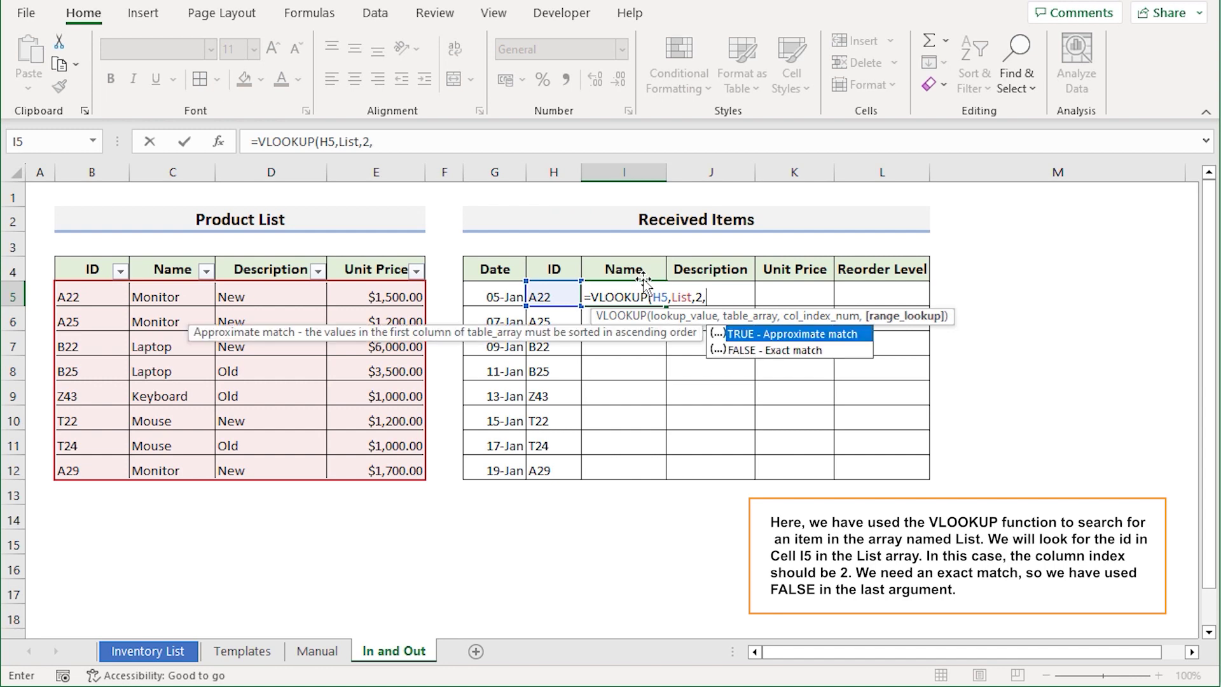
pyautogui.doubleClick(820, 351)
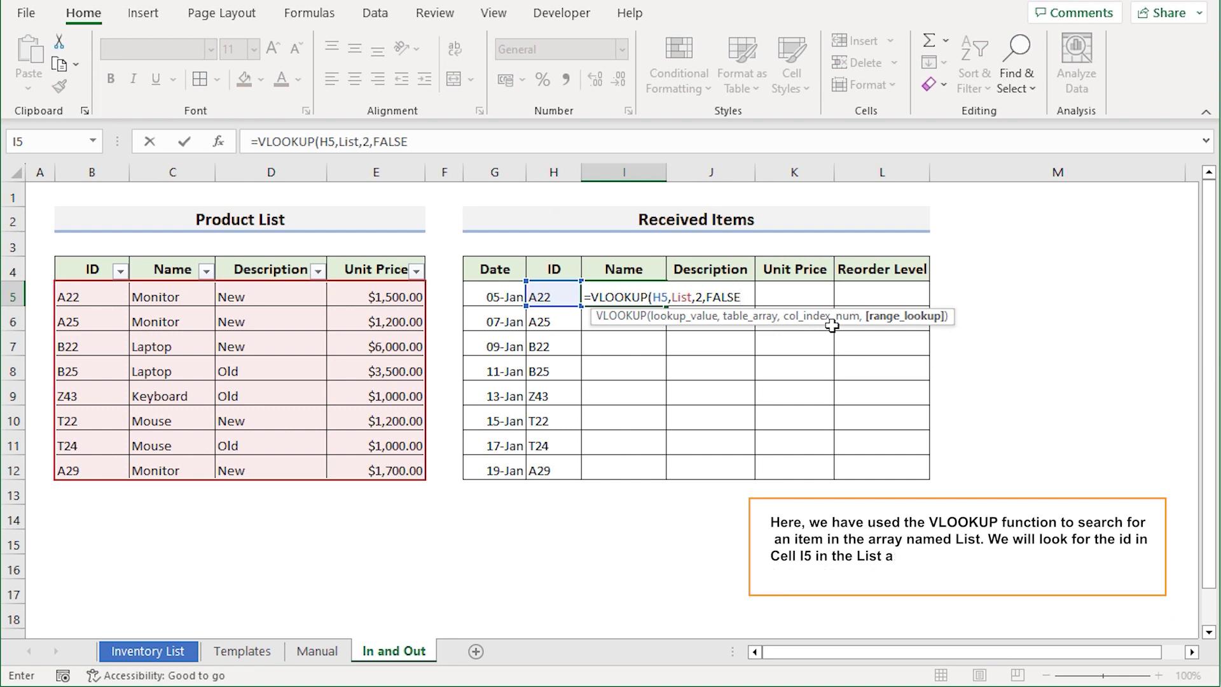
pyautogui.write(')')
pyautogui.press('Return')
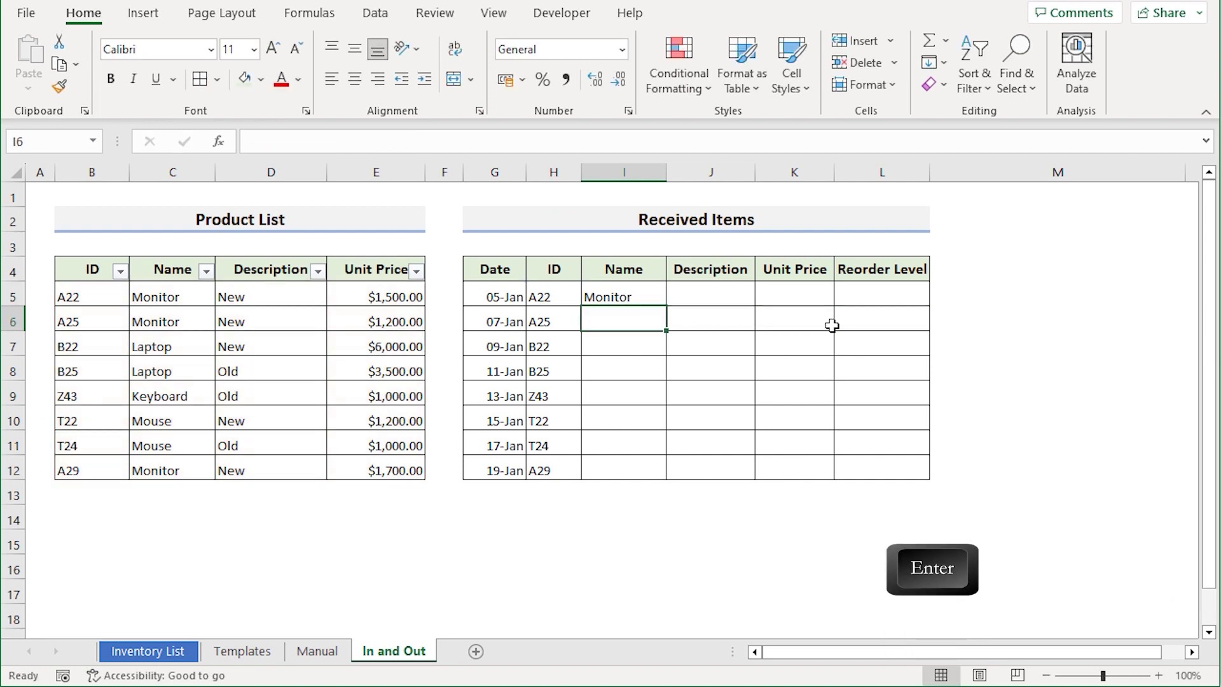
pyautogui.click(658, 299)
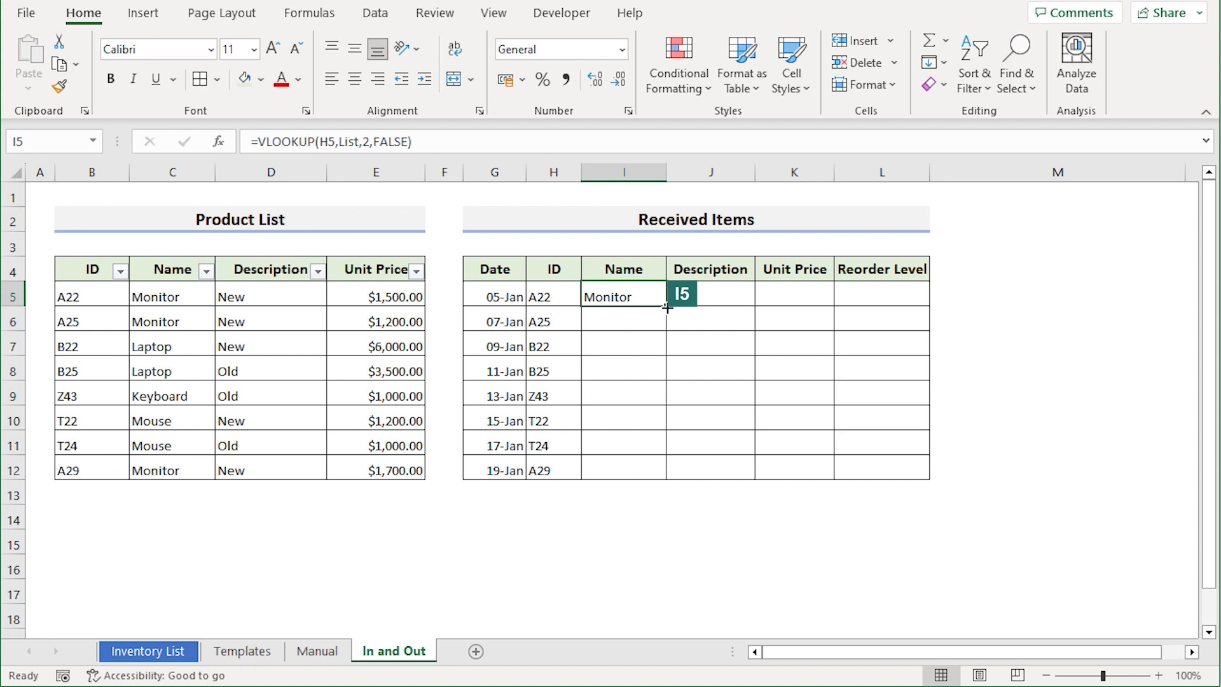
pyautogui.moveTo(666, 308); pyautogui.dragTo(668, 474)
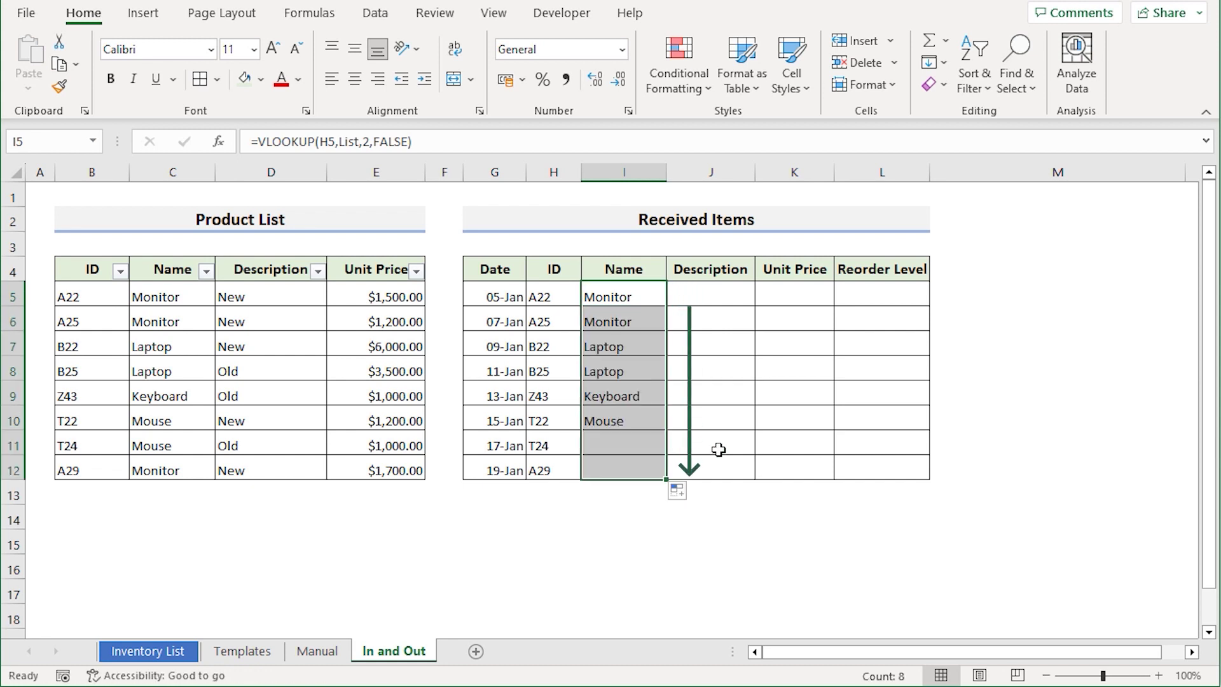
# Copy the VLOOKUP formula text from I5 into J5, the first Description cell of Received Items.
pyautogui.click(645, 296)
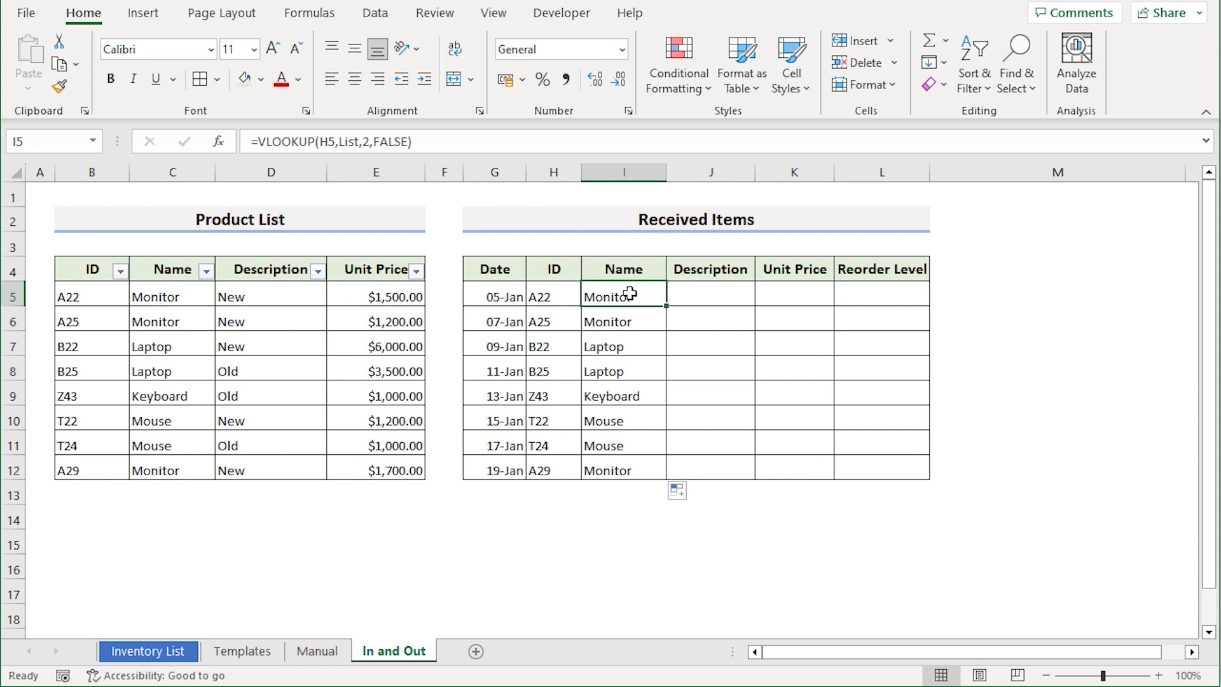
pyautogui.doubleClick(631, 294)
pyautogui.moveTo(748, 296); pyautogui.dragTo(580, 295)
pyautogui.hotkey('ctrl', 'c')
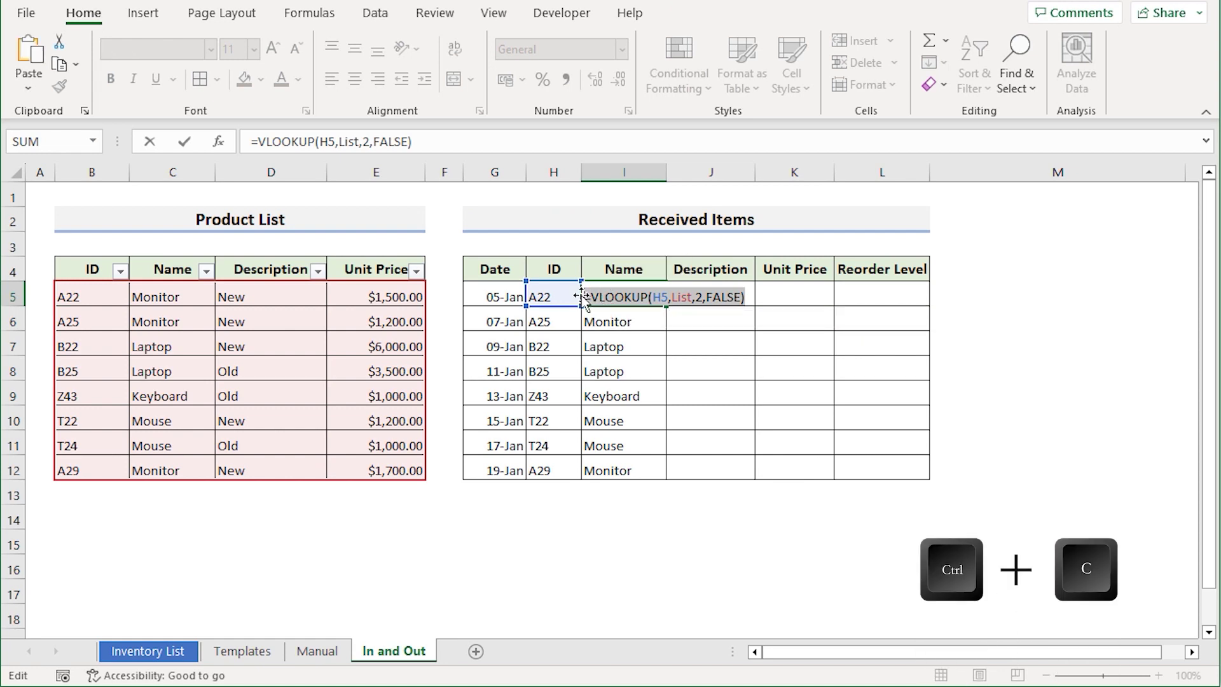
pyautogui.click(704, 291)
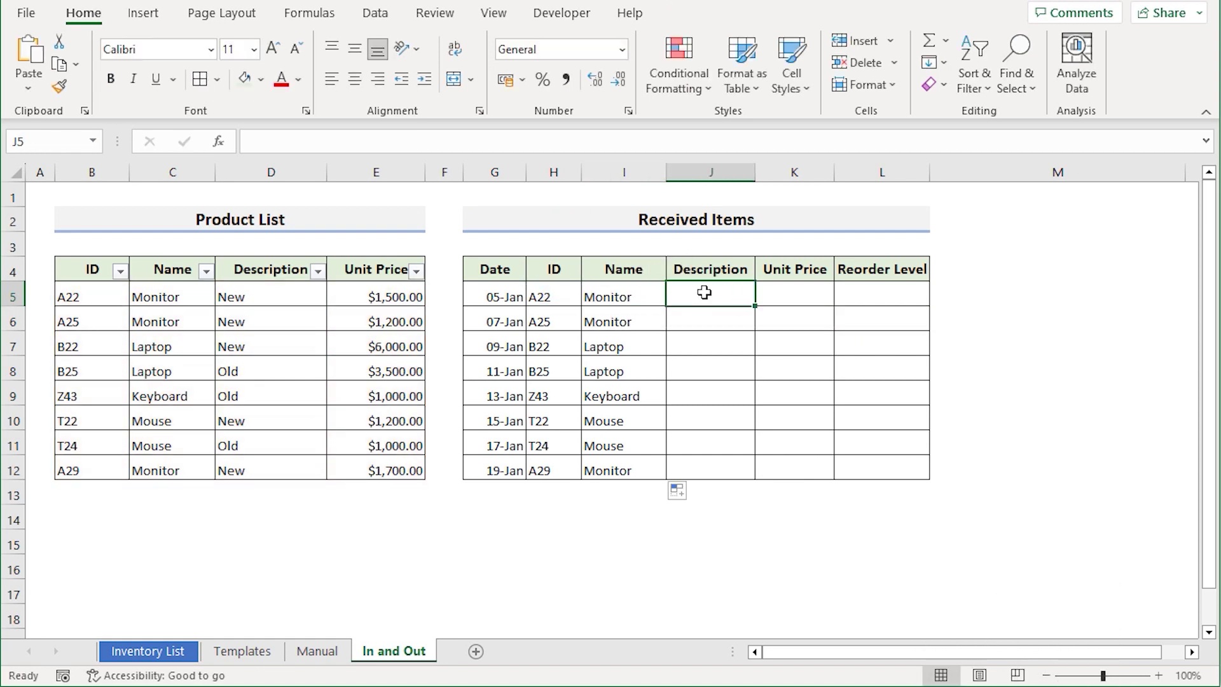
pyautogui.doubleClick(705, 293)
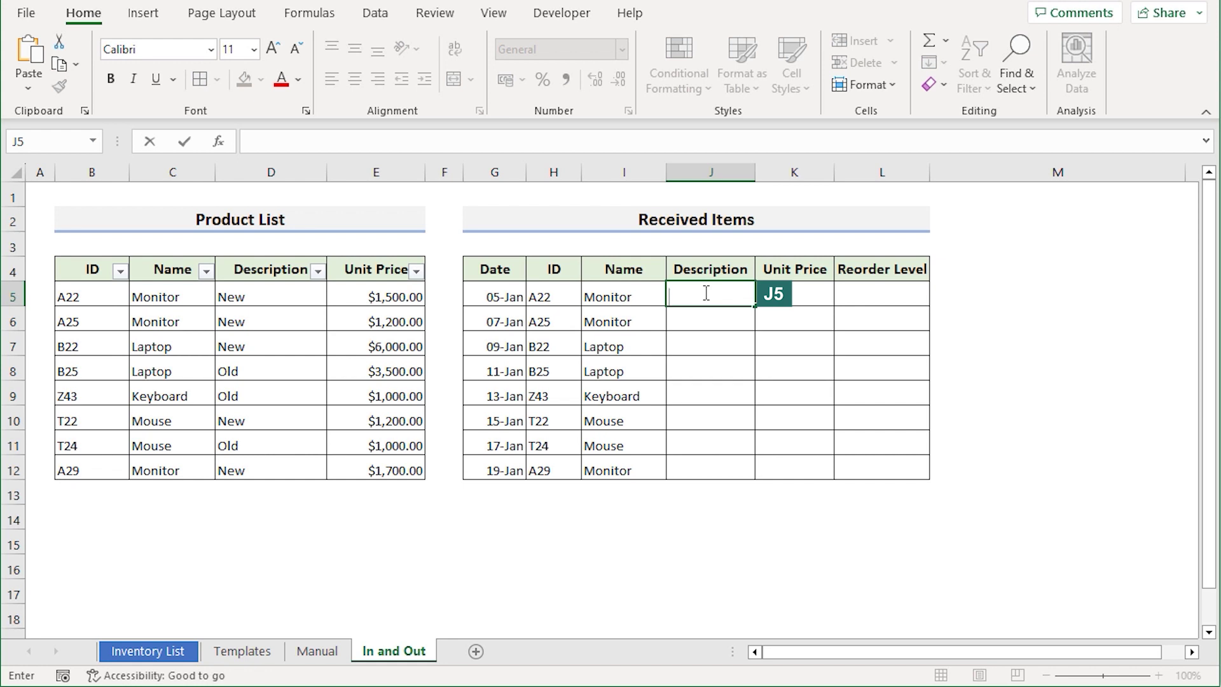
pyautogui.hotkey('ctrl', 'v')
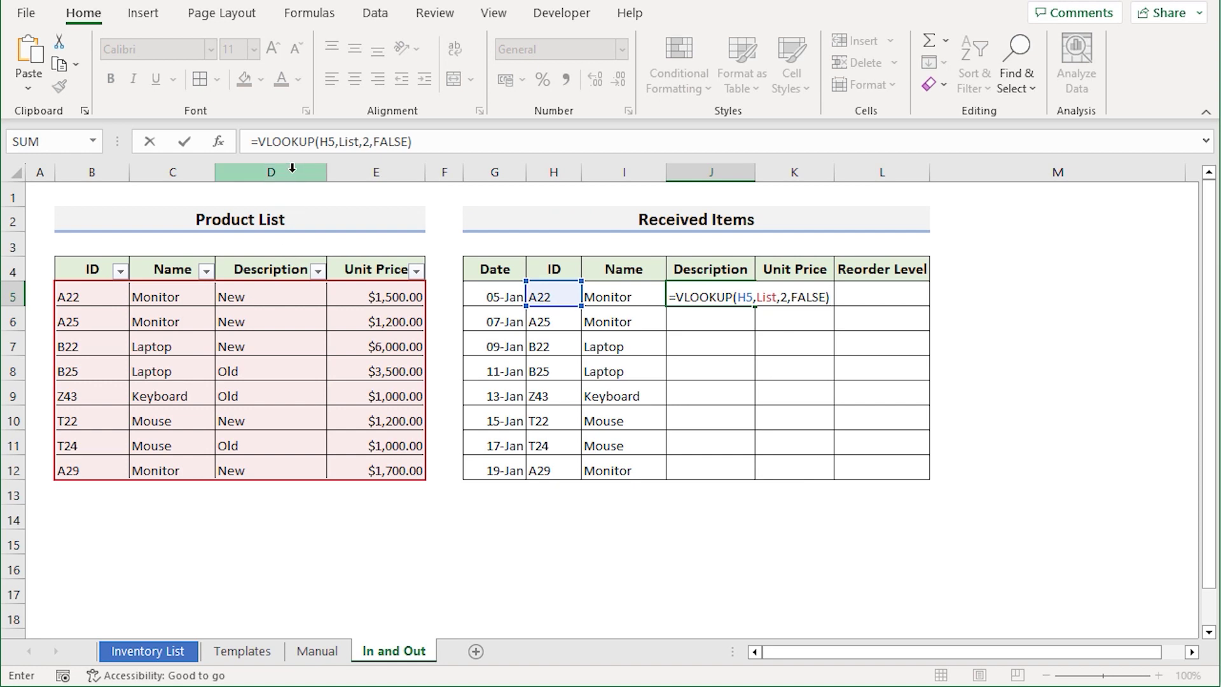
# Set the column index in the J5 formula to 3 and fill the formula down to J12.
pyautogui.click(788, 296)
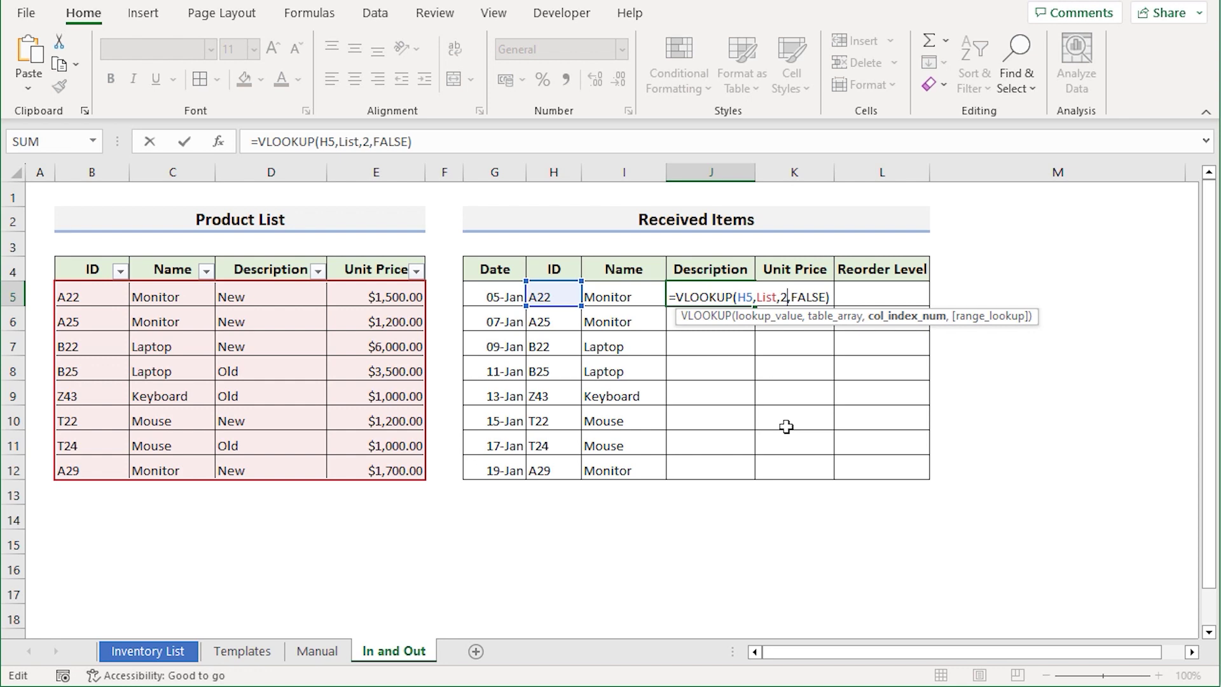
pyautogui.press('BackSpace')
pyautogui.write('3')
pyautogui.press('Return')
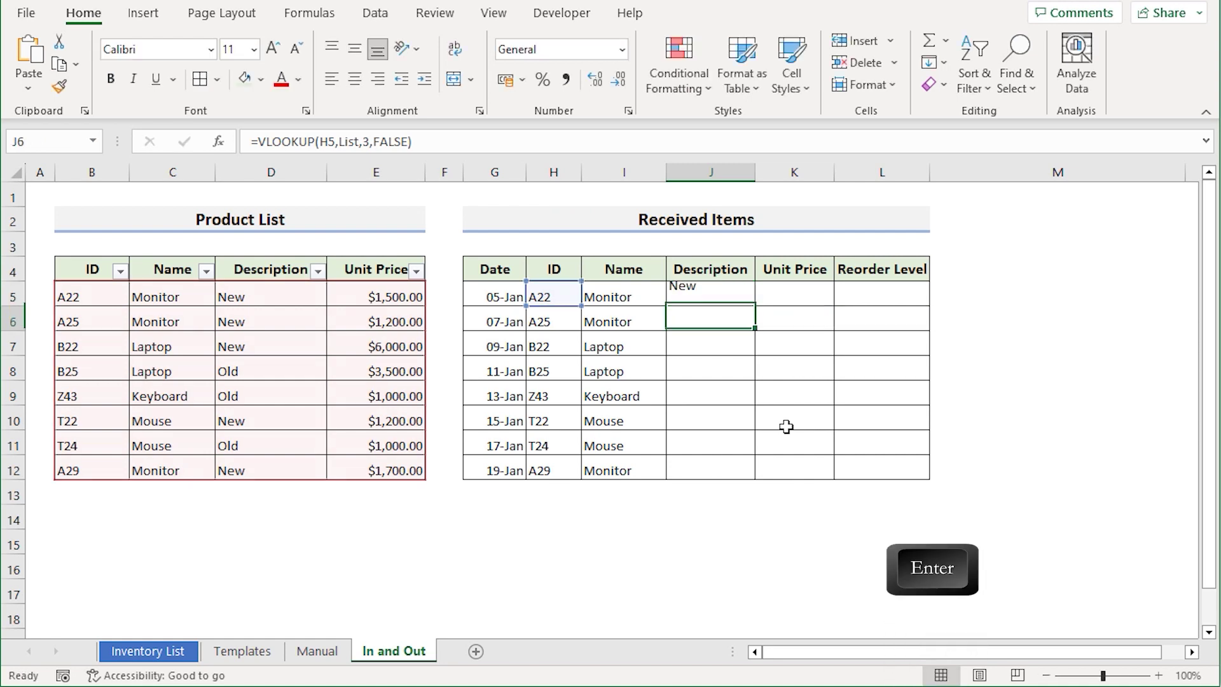
pyautogui.click(706, 294)
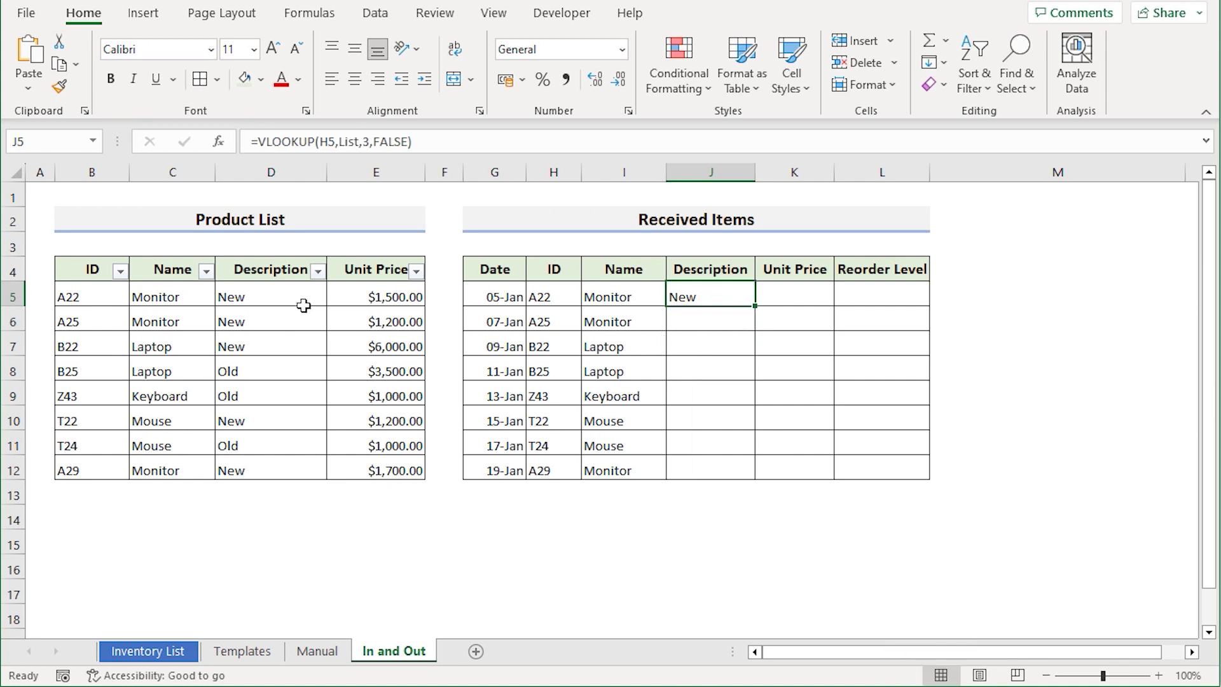
pyautogui.moveTo(752, 308); pyautogui.dragTo(752, 474)
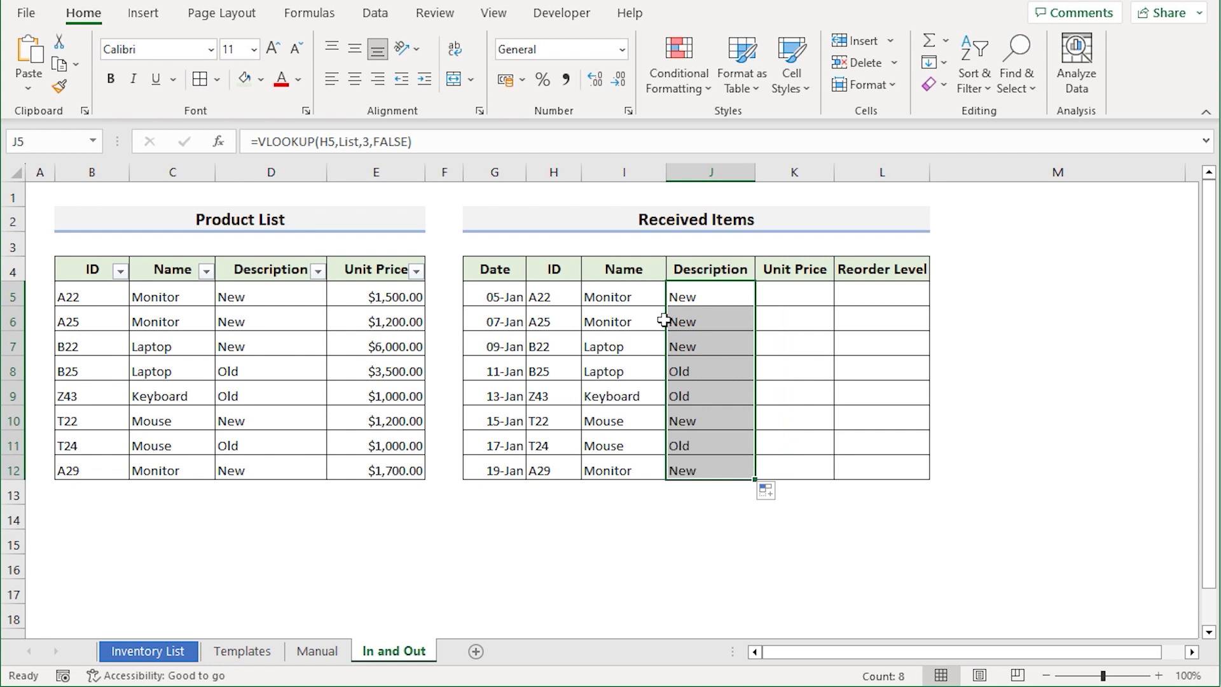
# Reuse the copied VLOOKUP formula in K5 with column index 4 and fill it down the Unit Price column to K12.
pyautogui.click(780, 295)
pyautogui.doubleClick(781, 295)
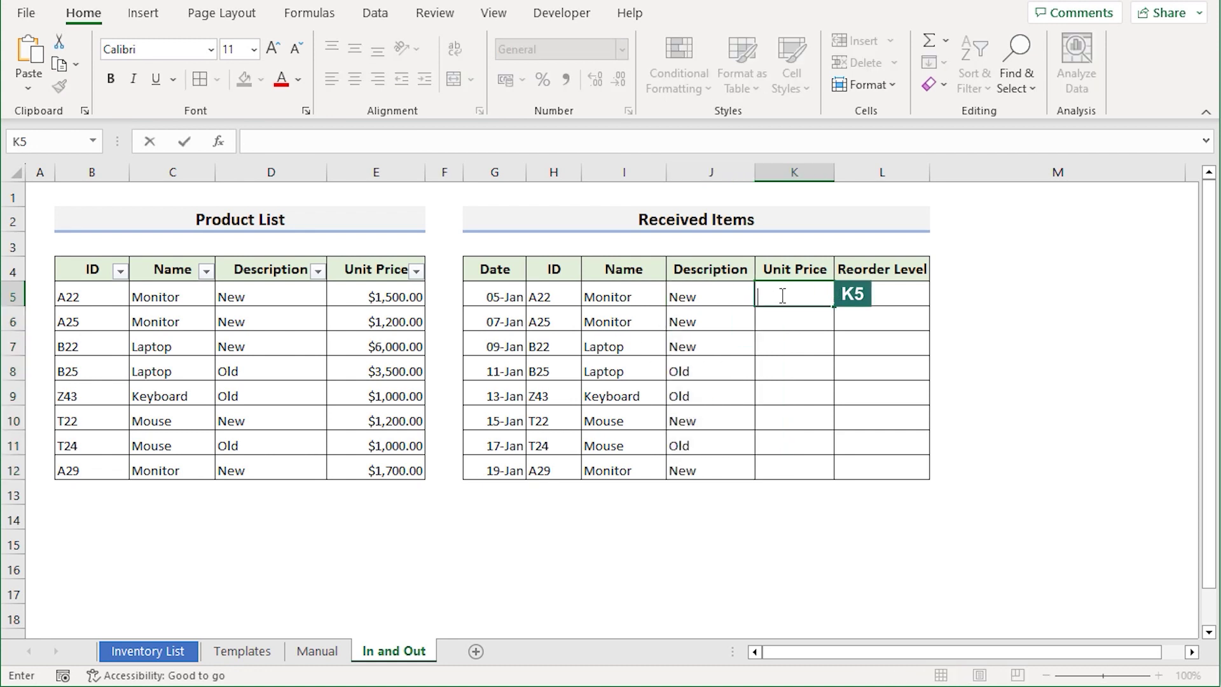
pyautogui.hotkey('ctrl', 'v')
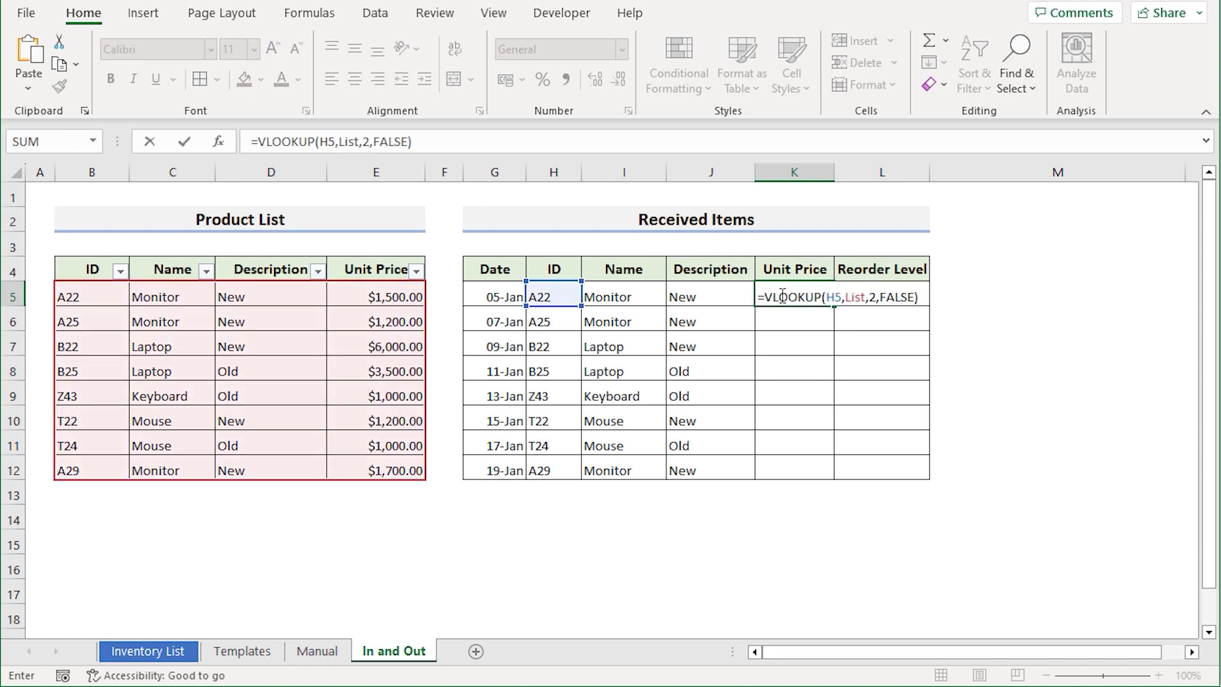
pyautogui.click(877, 296)
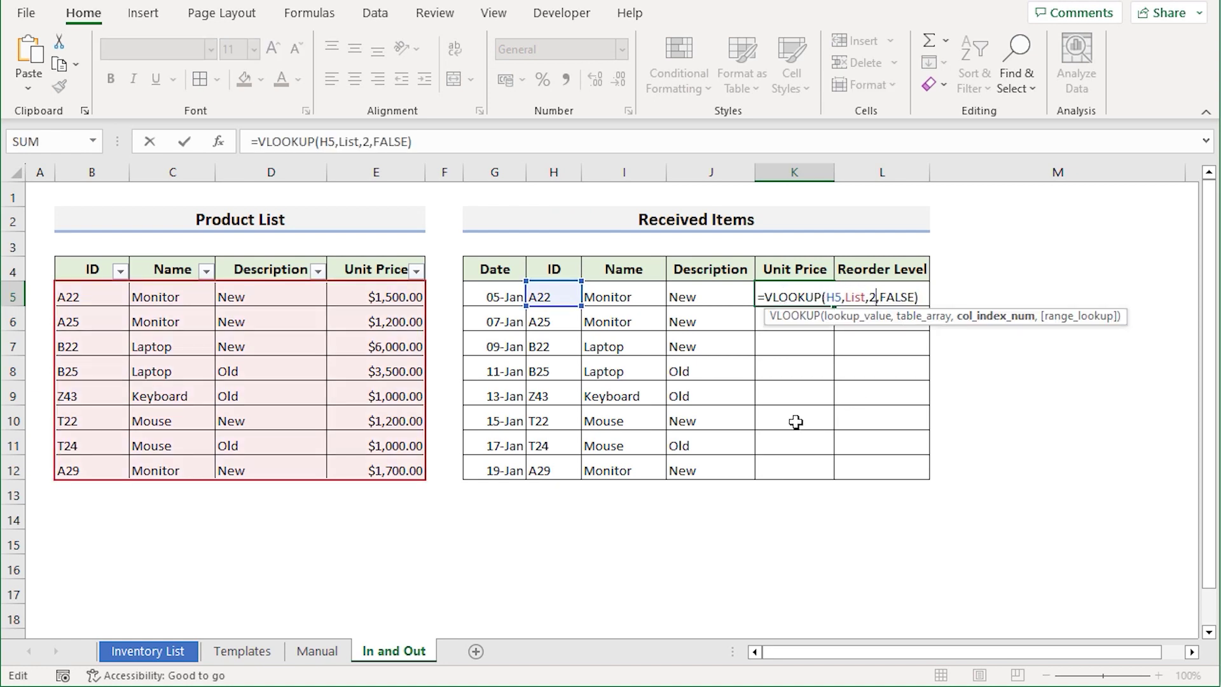
pyautogui.press('BackSpace')
pyautogui.write('4')
pyautogui.press('Return')
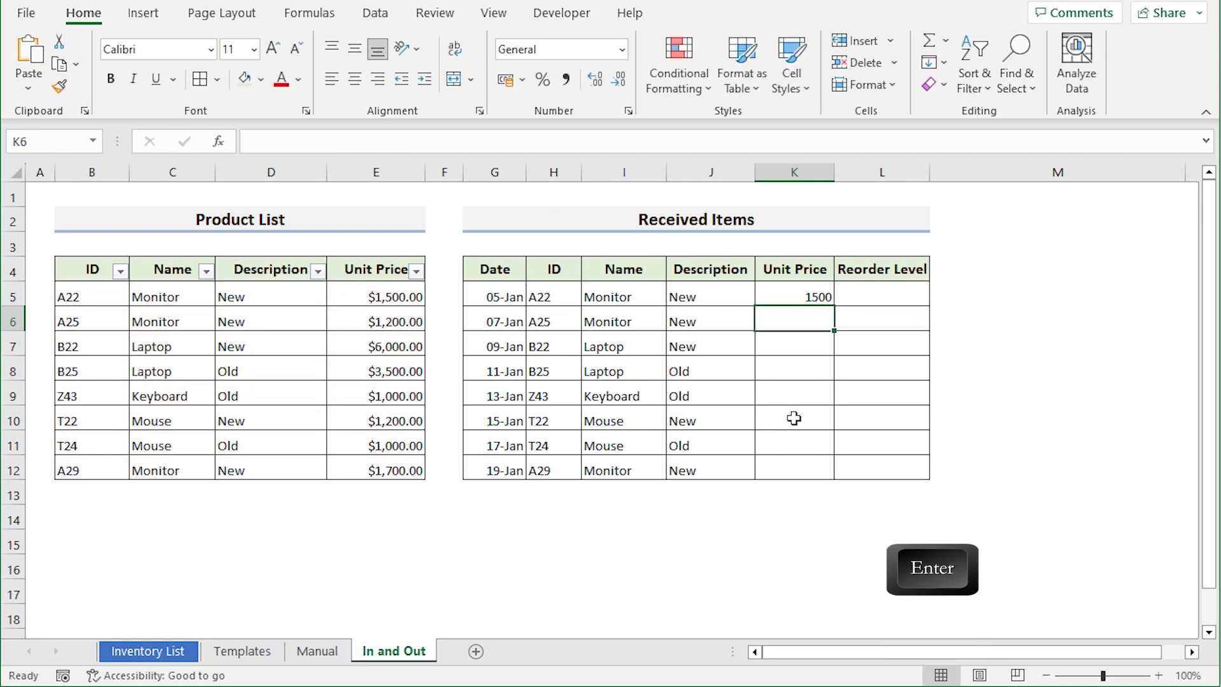
pyautogui.click(812, 292)
pyautogui.moveTo(834, 306); pyautogui.dragTo(867, 477)
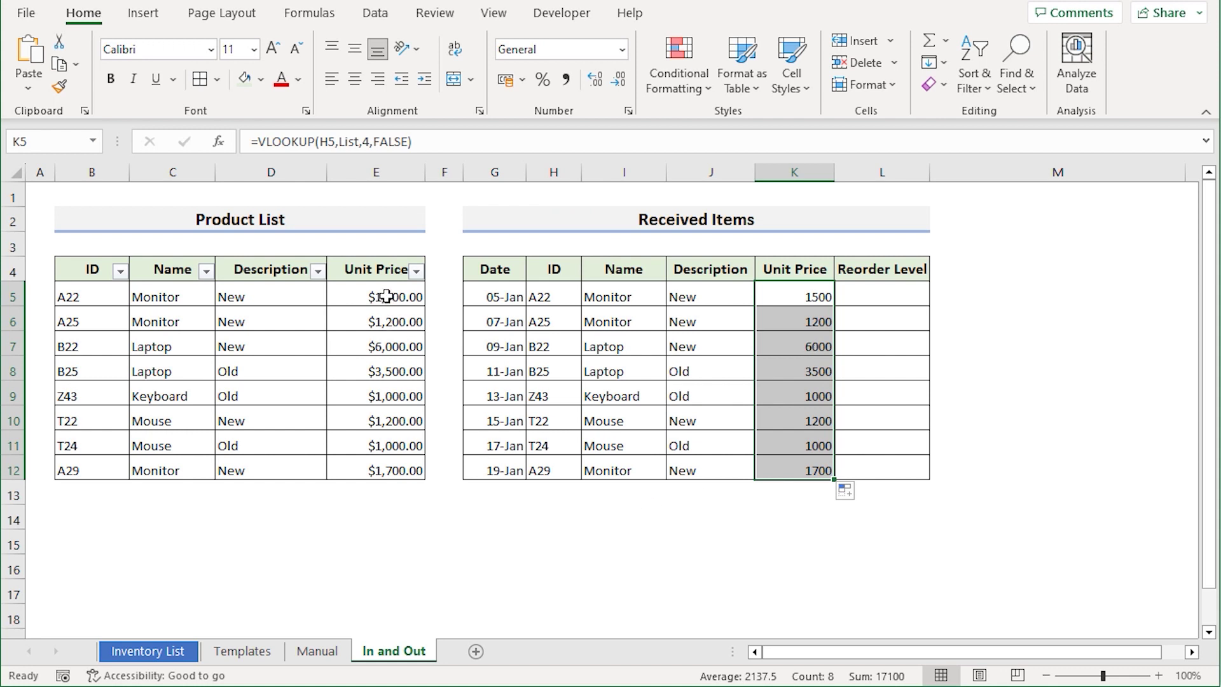
# Format the Received Items unit prices in K5:K12 with the custom number format "$"#,##0.00.
pyautogui.click(786, 292)
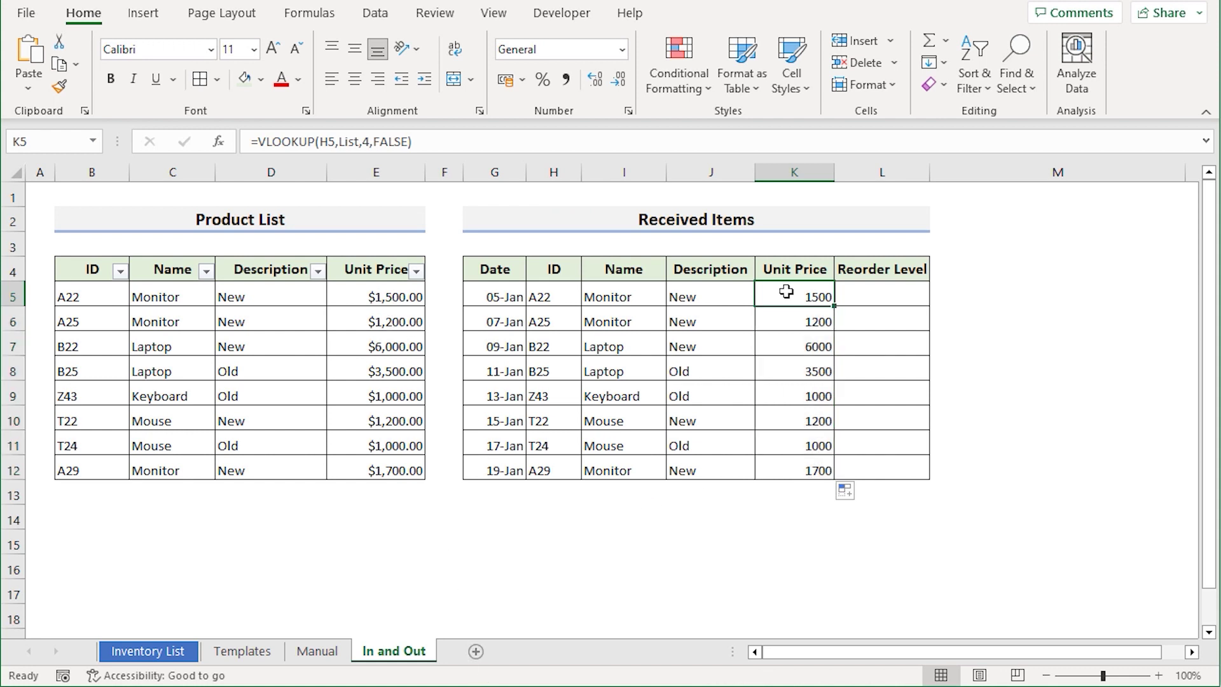
pyautogui.keyDown('shift'); pyautogui.click(788, 471); pyautogui.keyUp('shift')
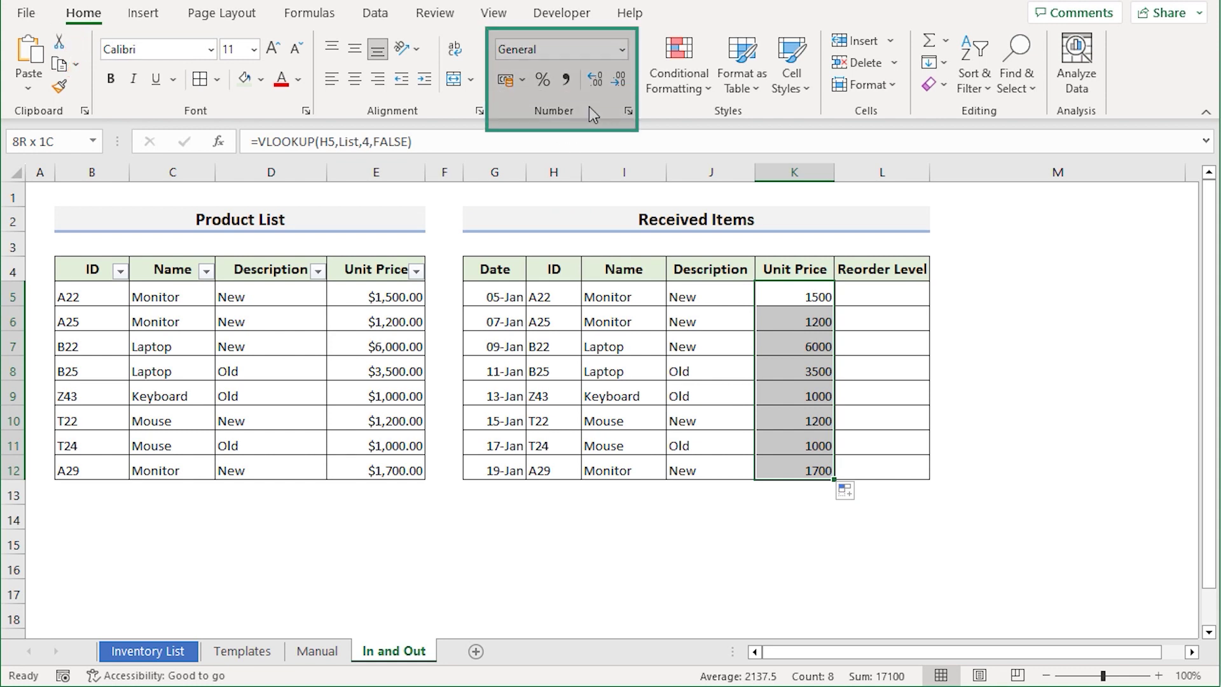
pyautogui.click(622, 49)
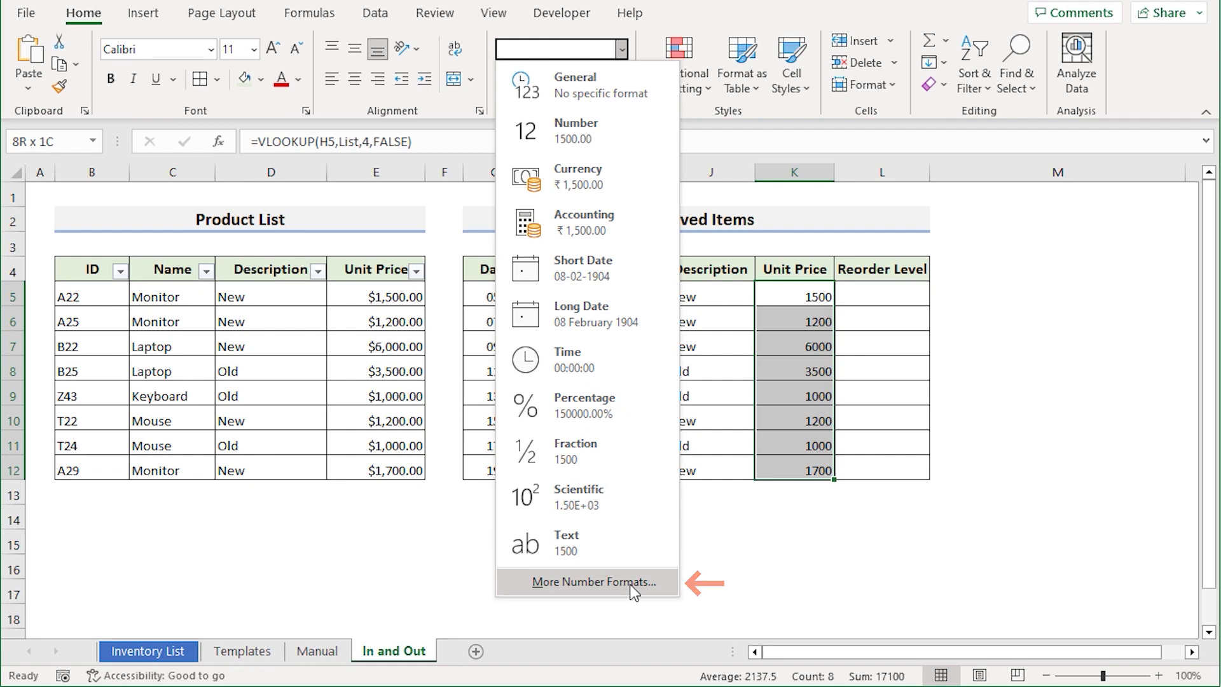
pyautogui.click(632, 584)
pyautogui.moveTo(700, 142); pyautogui.dragTo(292, 156)
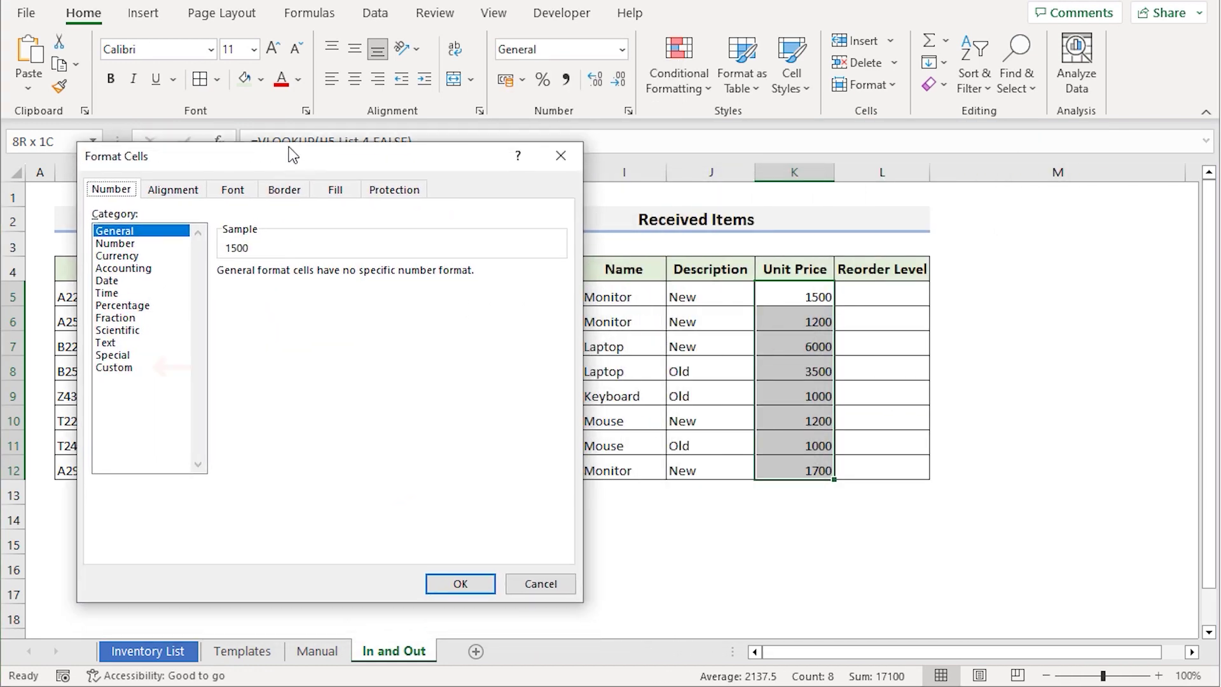
pyautogui.click(116, 368)
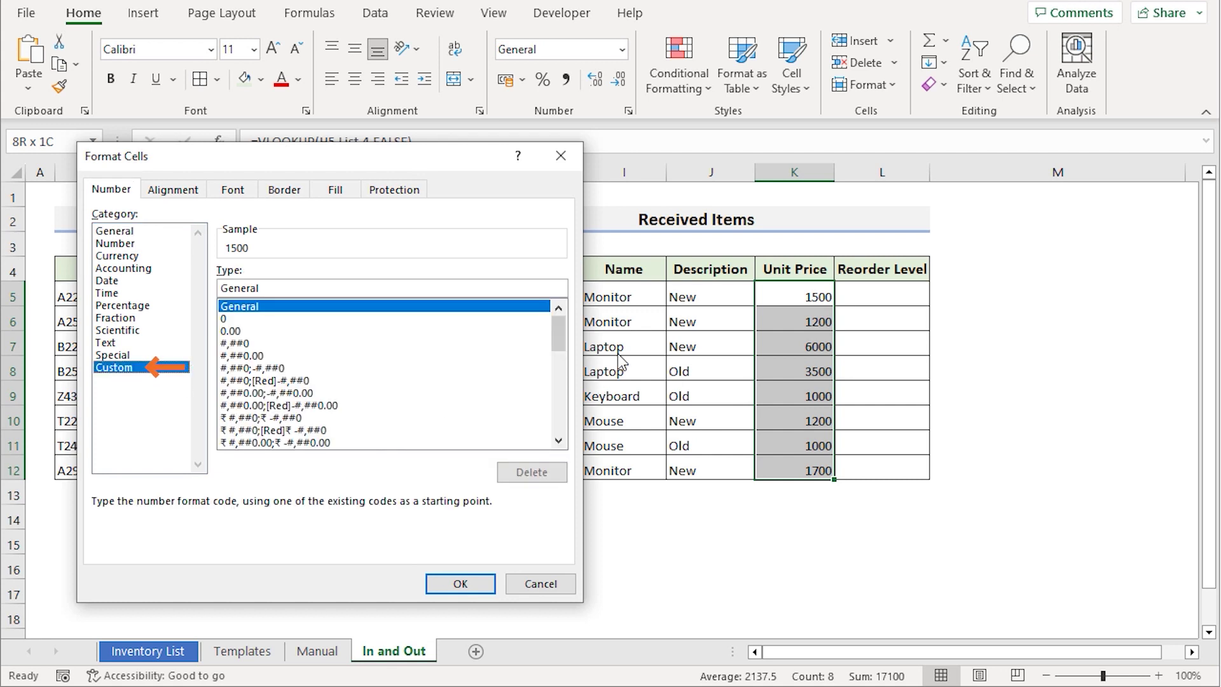
pyautogui.moveTo(558, 331); pyautogui.dragTo(558, 413)
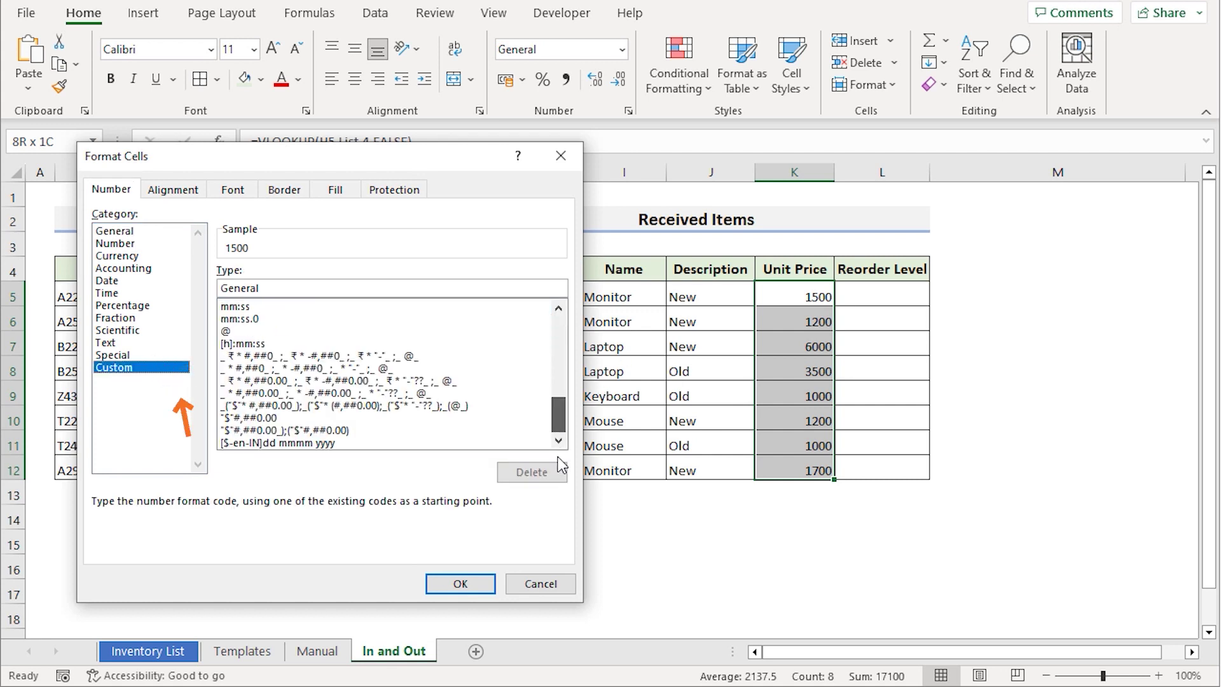
pyautogui.click(265, 418)
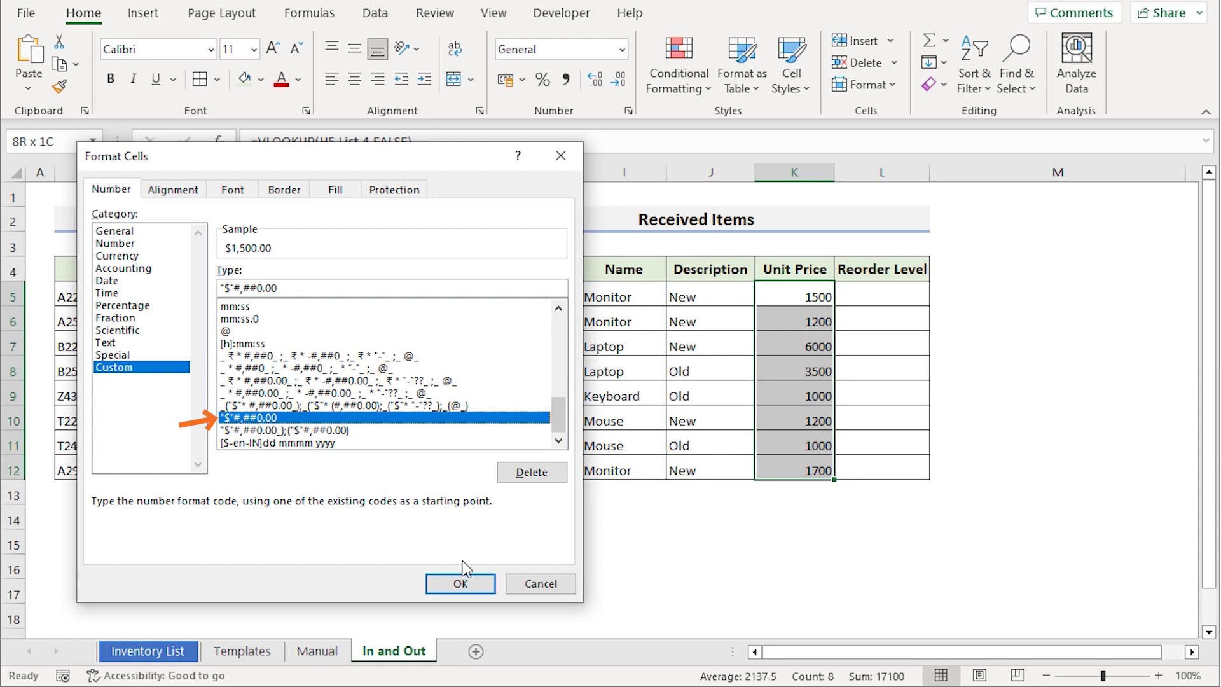
pyautogui.click(461, 583)
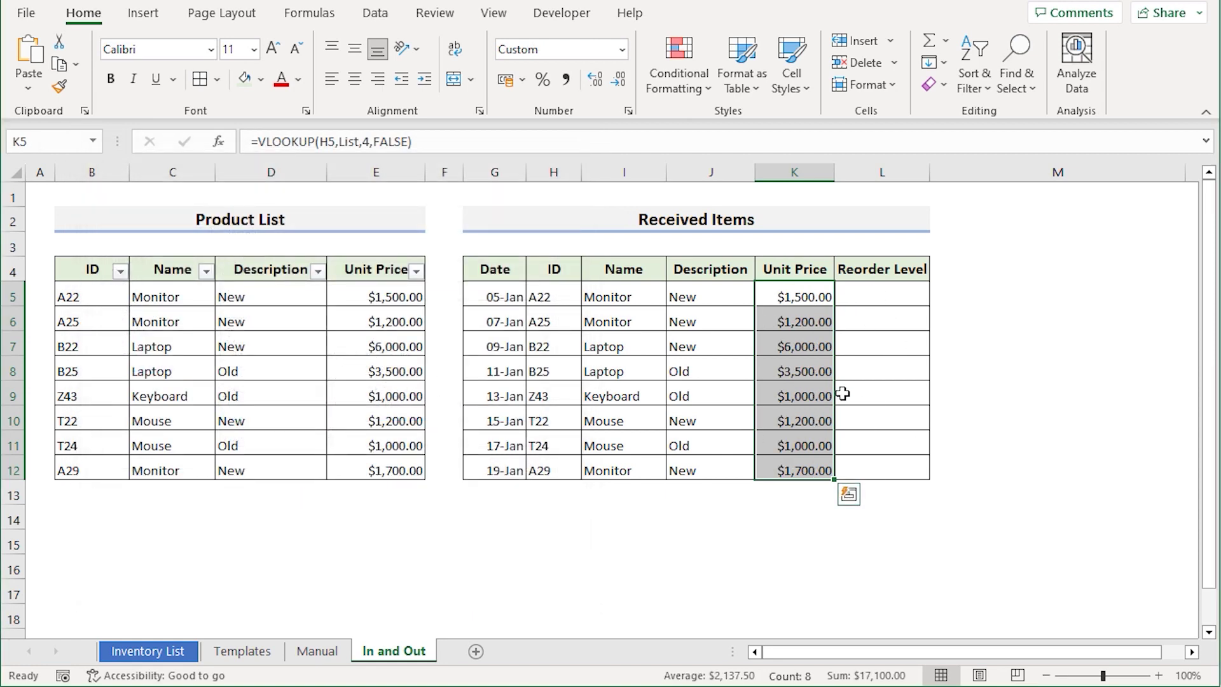
# Fill the Reorder Level column from L5 to L12 with 2, 3, 2, 4, 7, 2, 1 and 5.
pyautogui.click(863, 299)
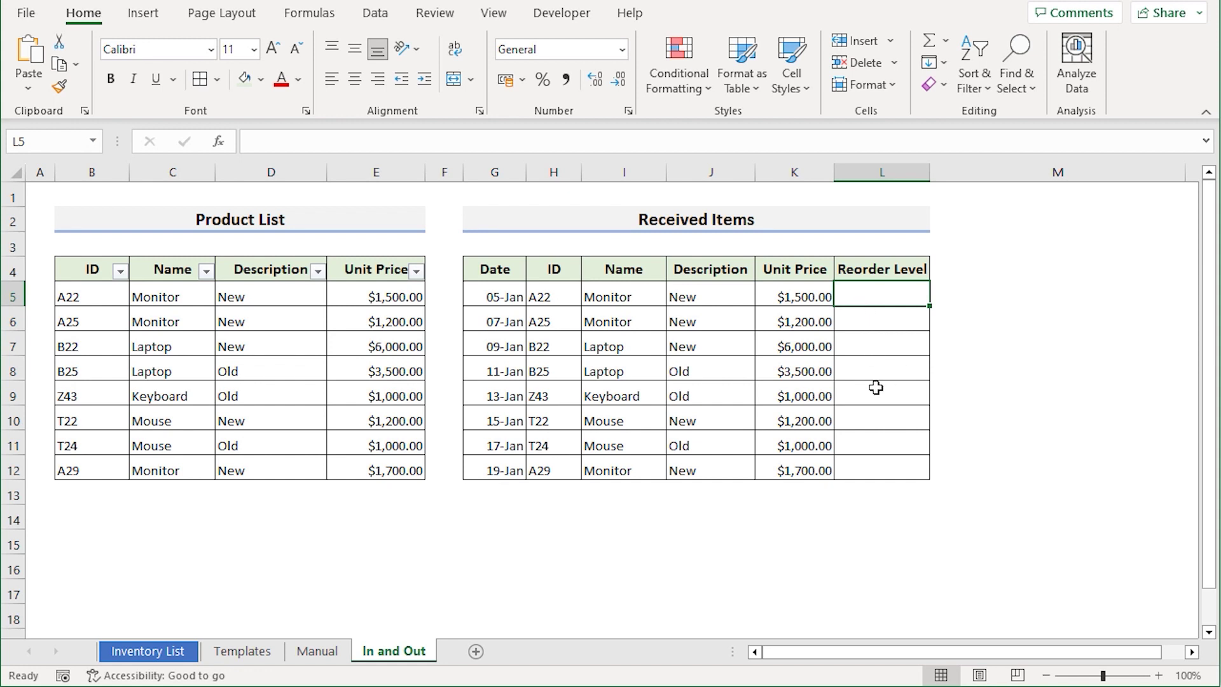
pyautogui.write('2')
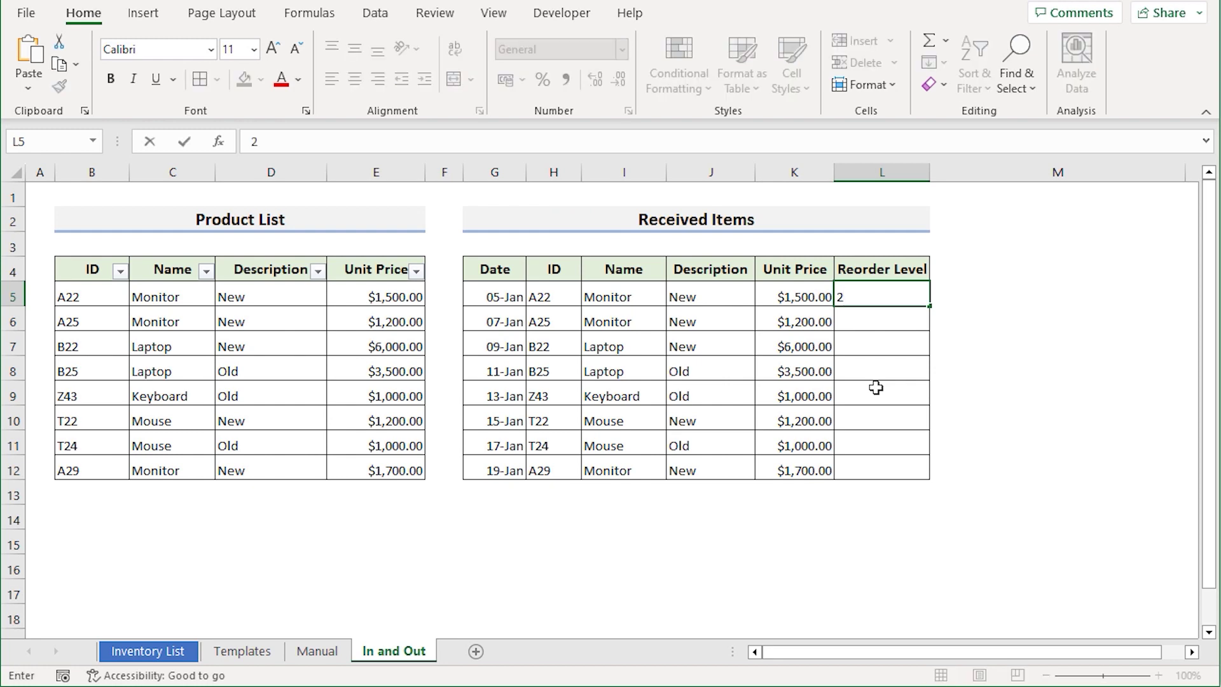
pyautogui.press('Return')
pyautogui.write('3')
pyautogui.press('Return')
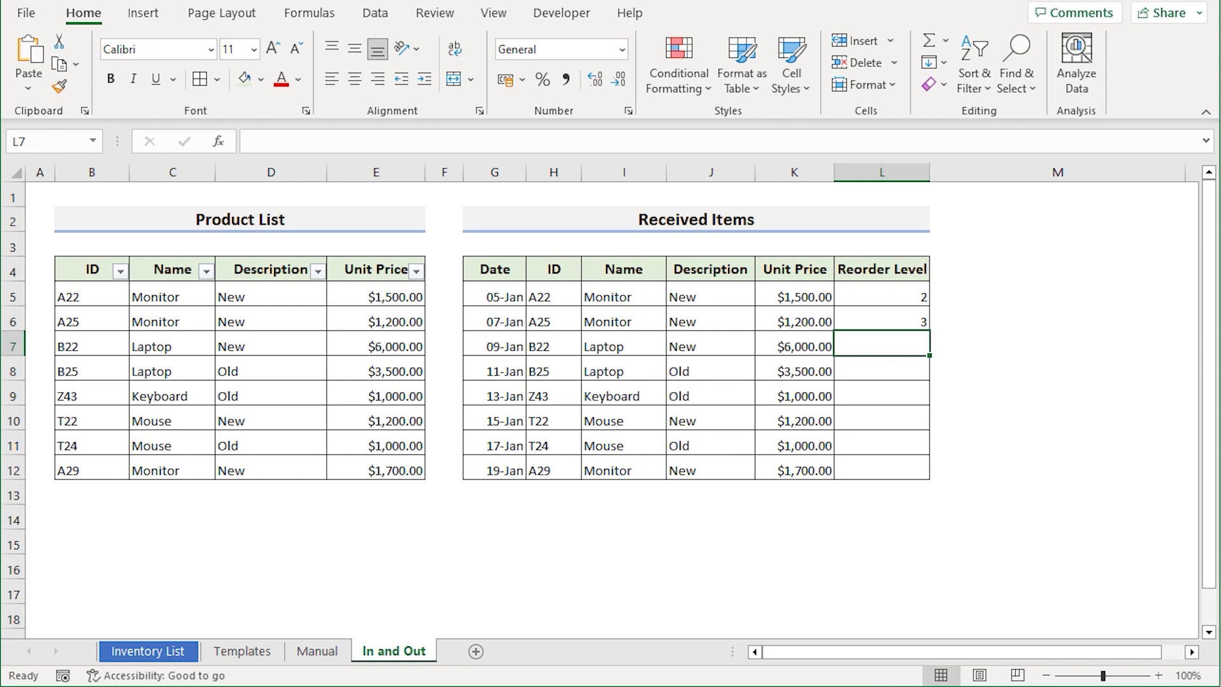
pyautogui.click(825, 280)
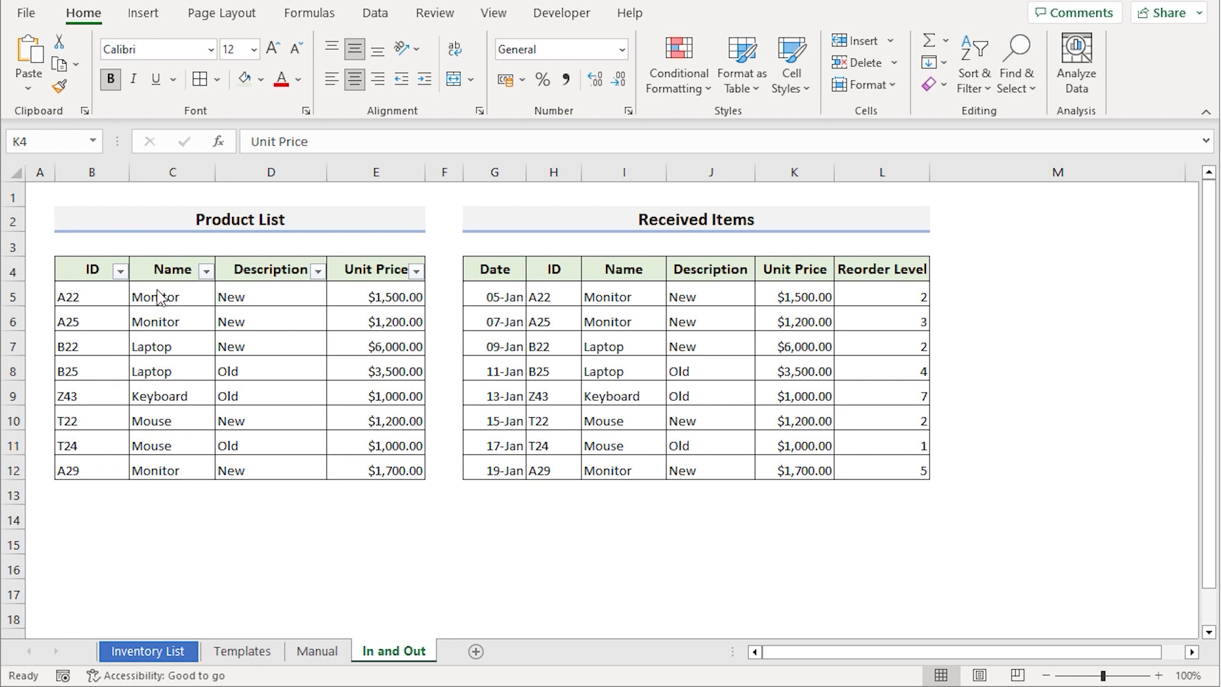
pyautogui.click(93, 291)
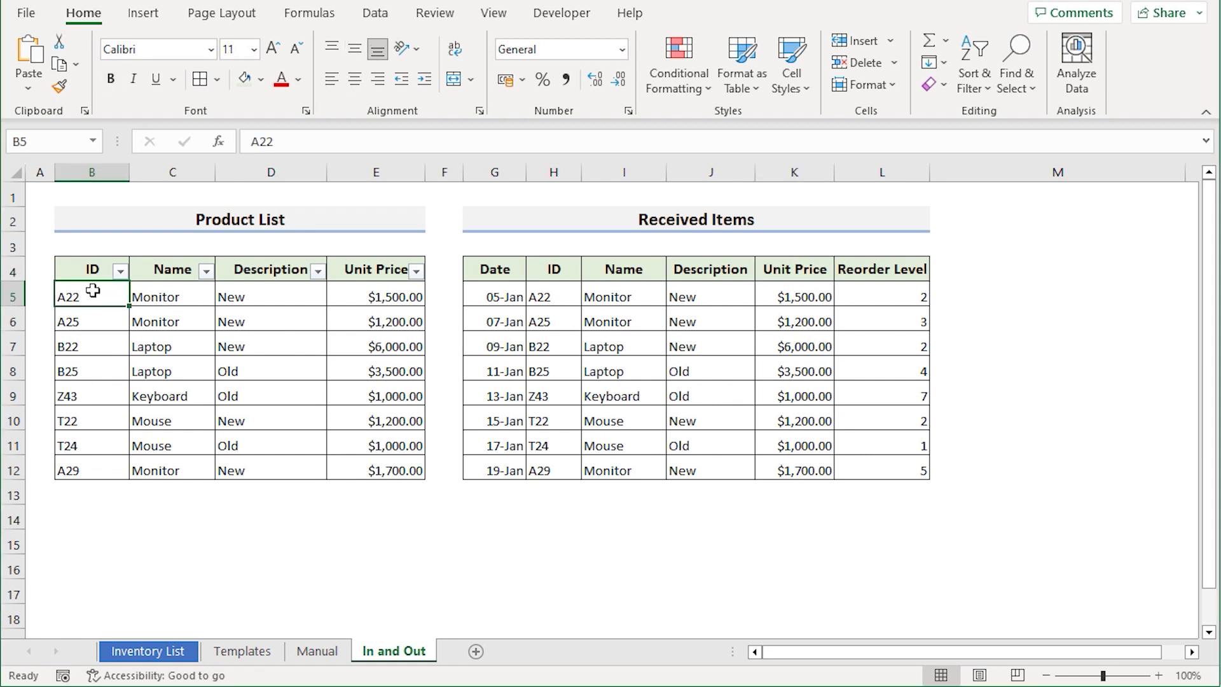
pyautogui.click(610, 311)
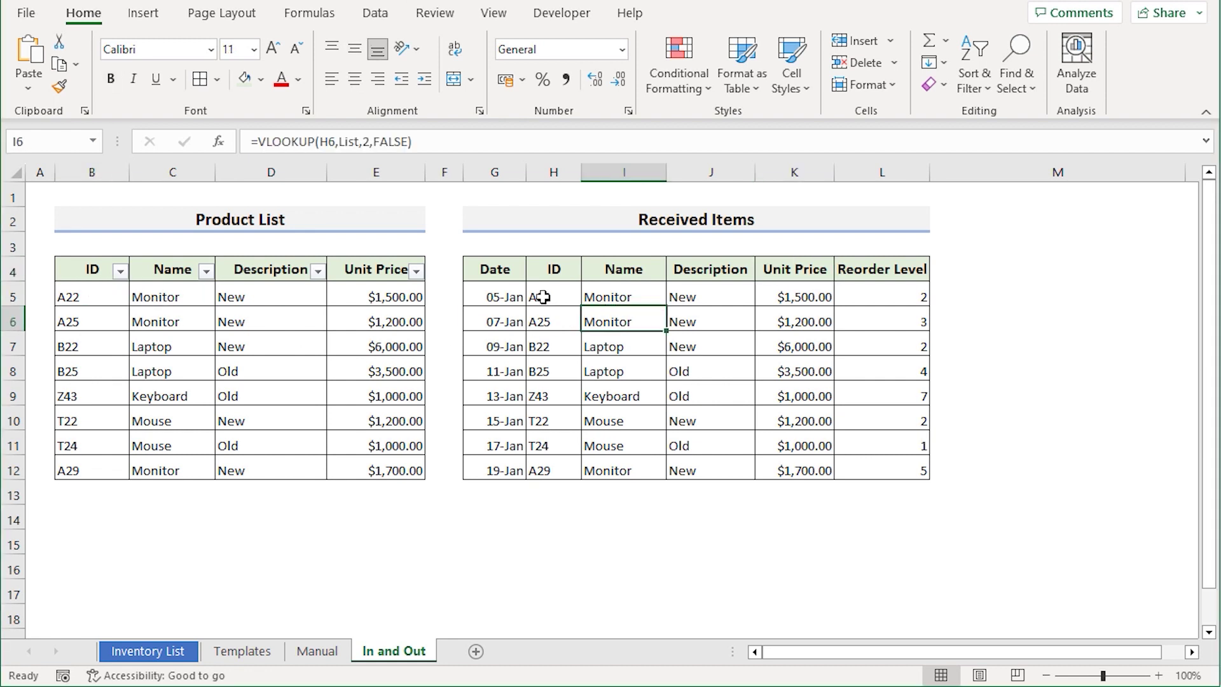